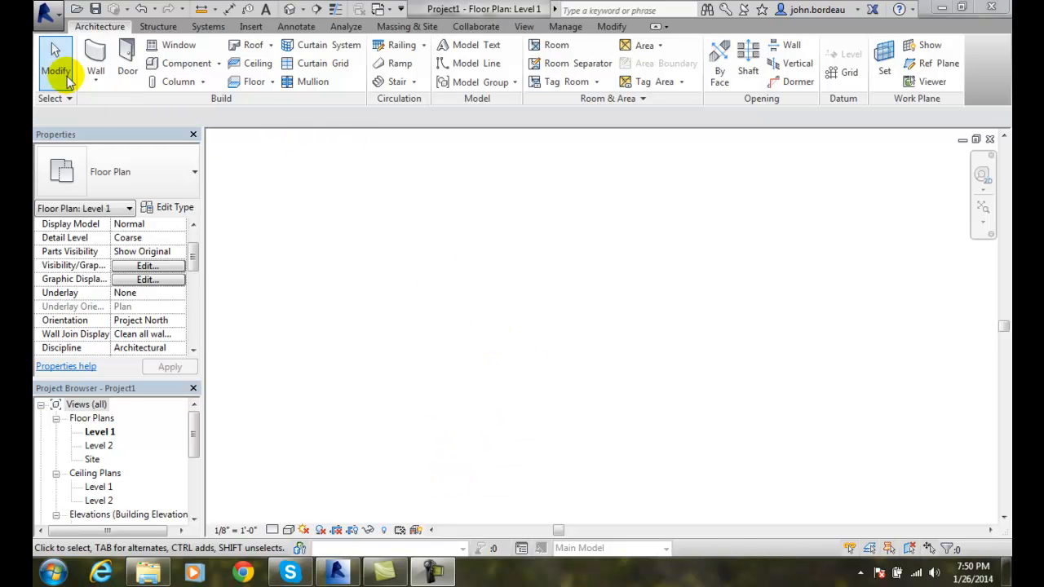
Draw one architectural wall about 16'-6" long, sloping up to the right at about 34 degrees, and end wall placement
left_click(93, 82)
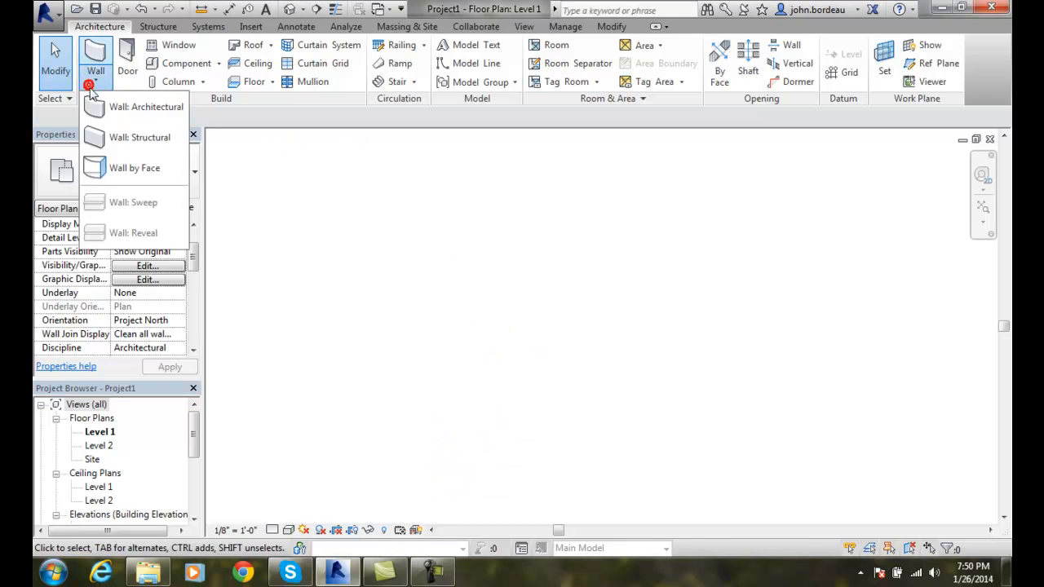
left_click(135, 111)
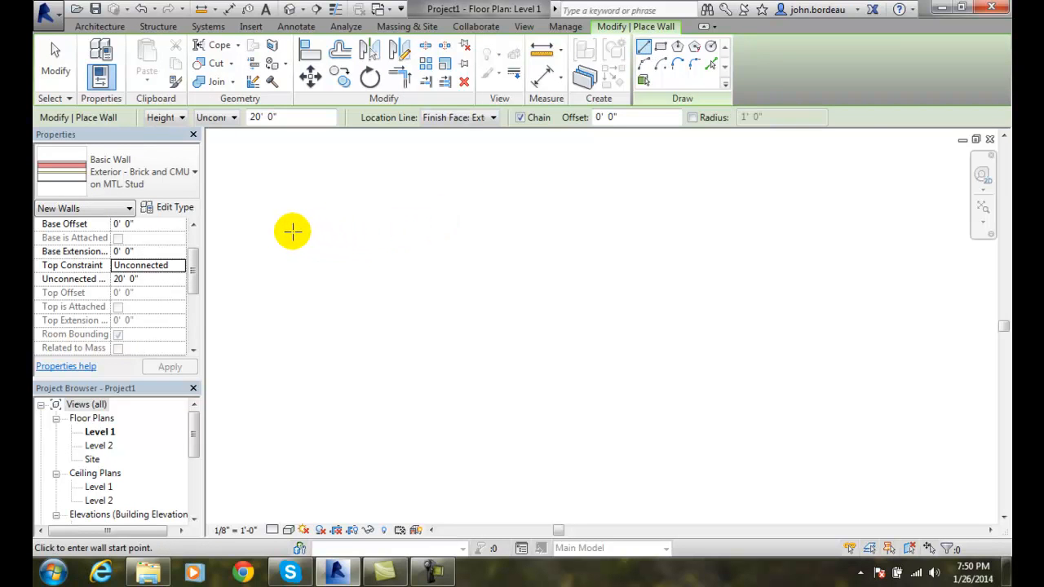
left_click(283, 312)
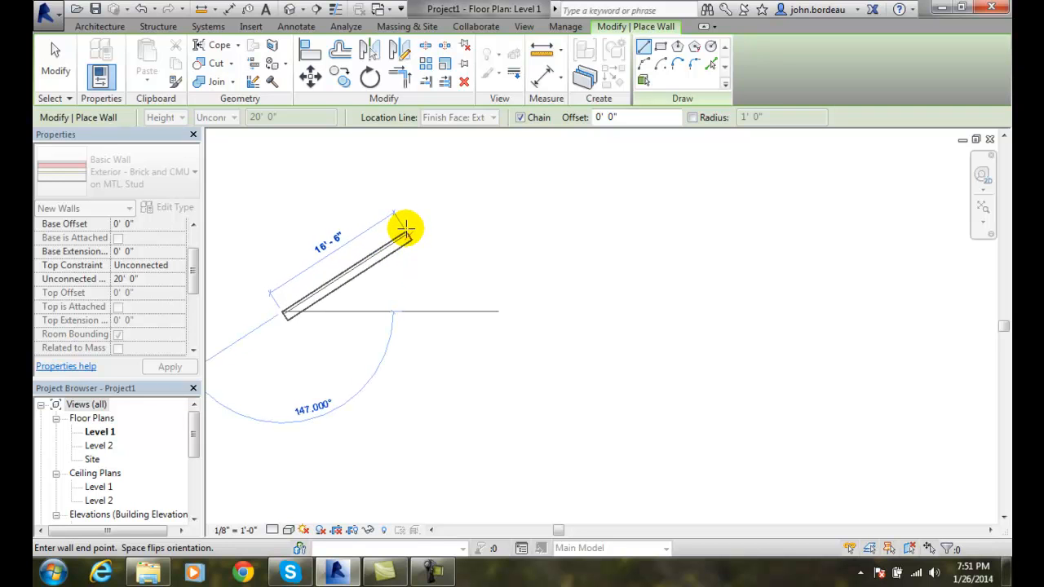
left_click(404, 233)
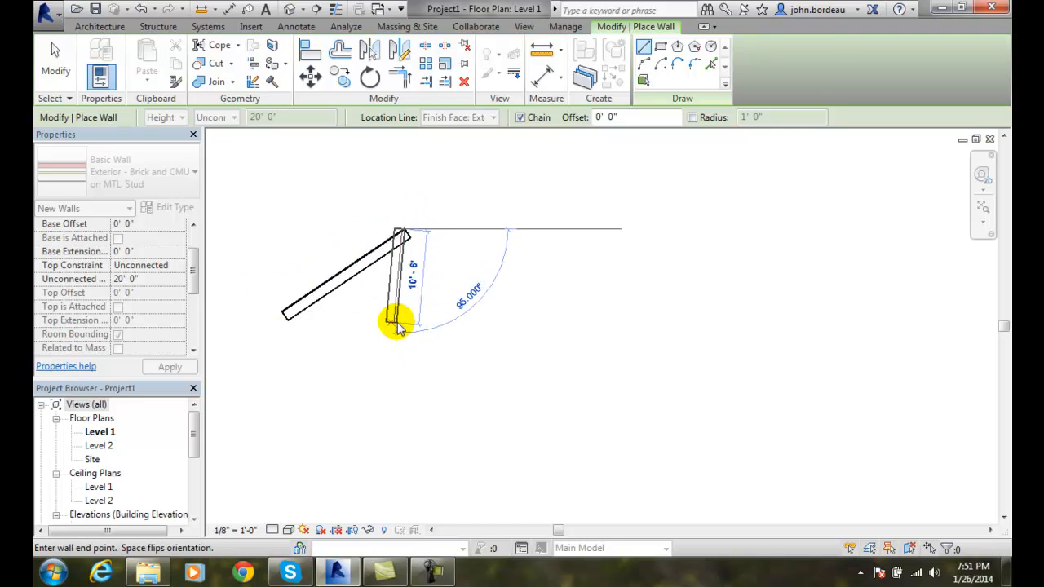
key("Escape")
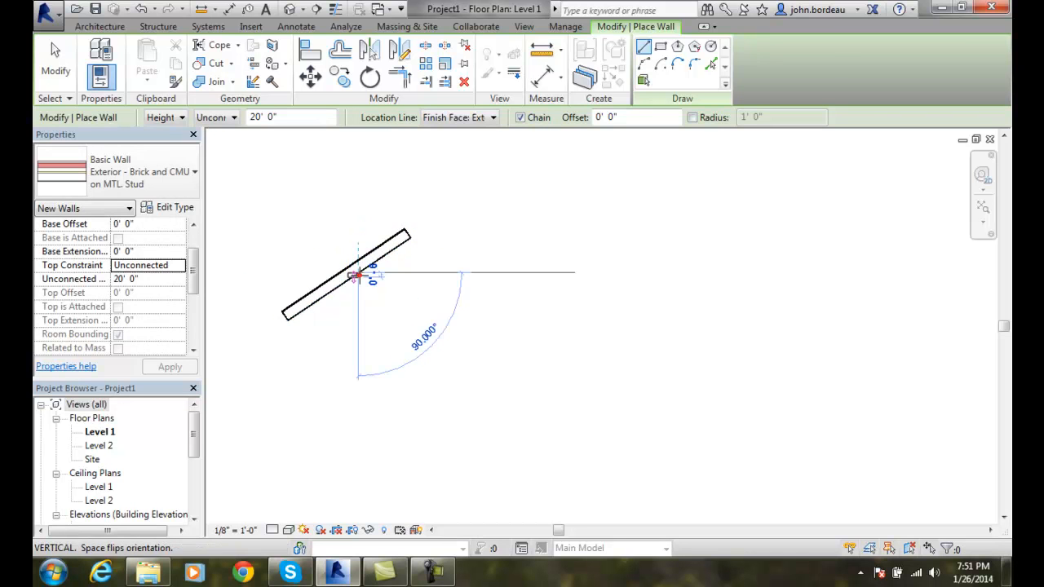
left_click(359, 271)
key("Escape")
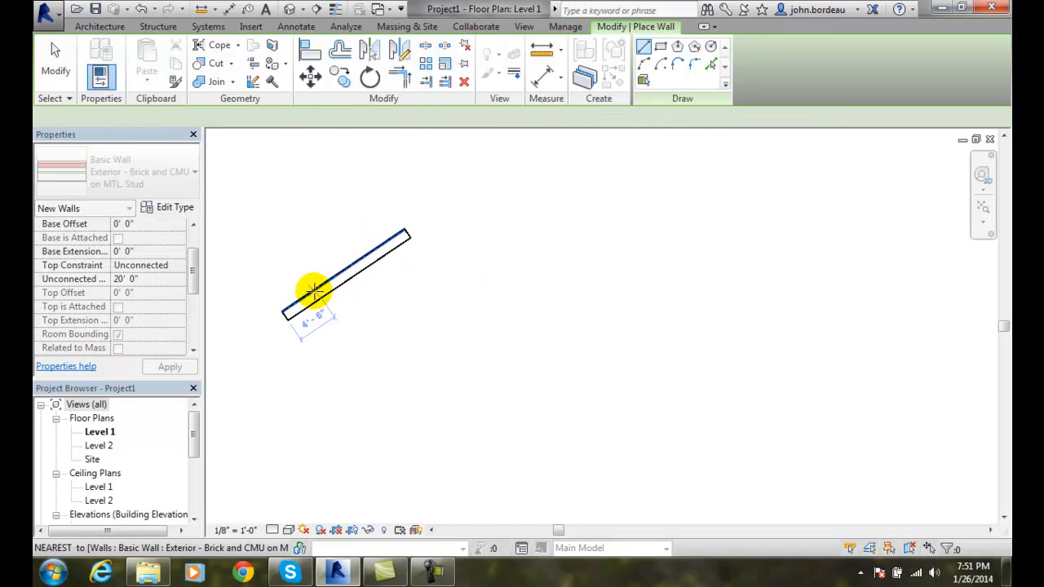
left_click(55, 57)
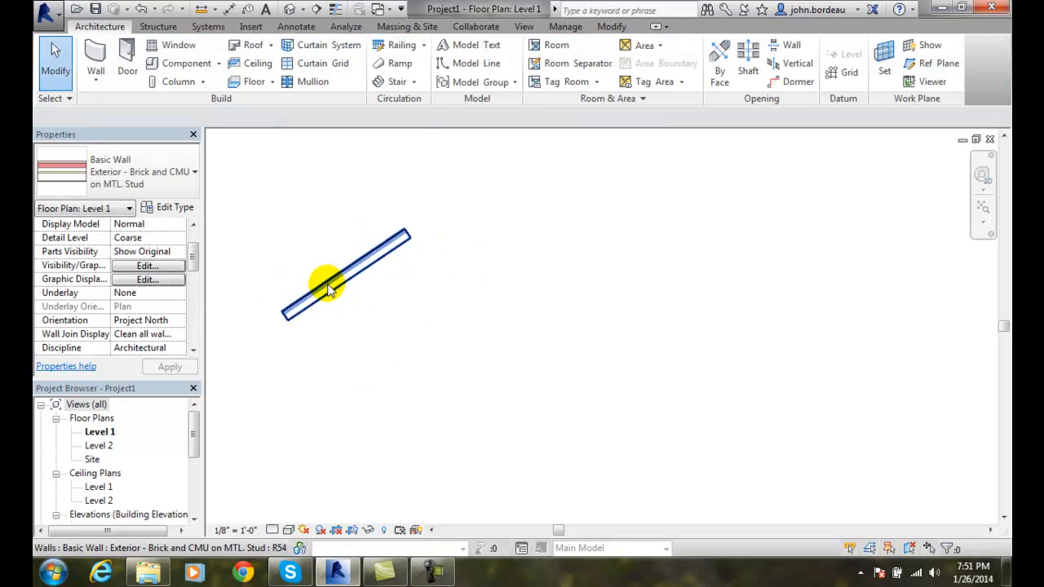
Set the sloped wall's angle to 30 degrees and deselect it
left_click(327, 285)
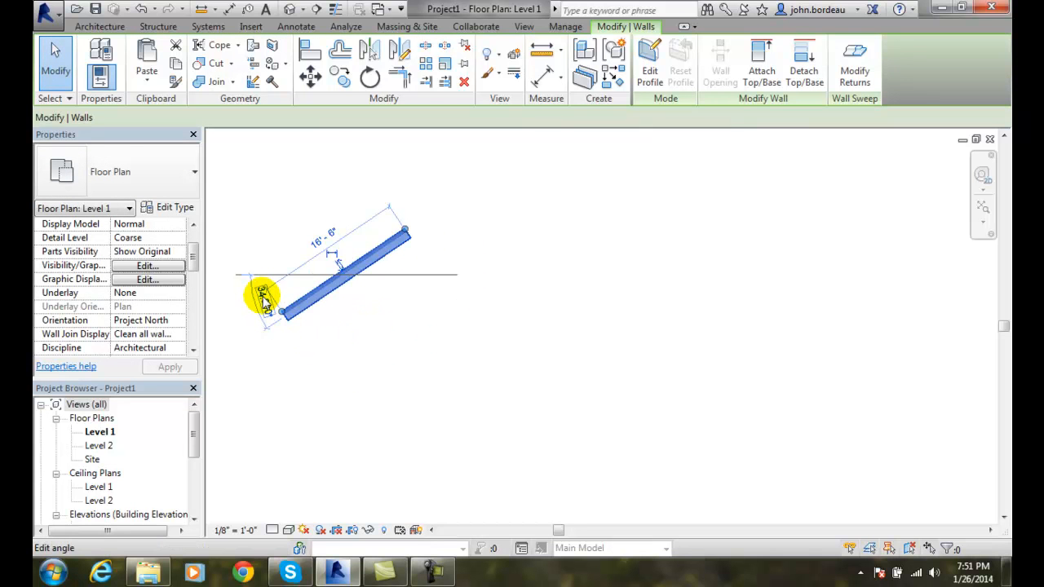
left_click(263, 299)
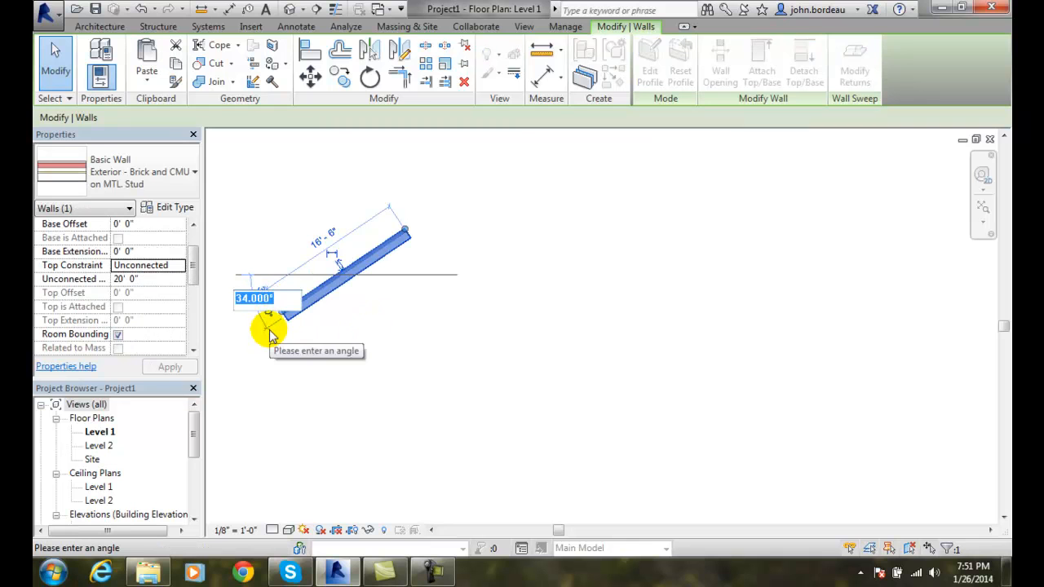
type("30")
key("Return")
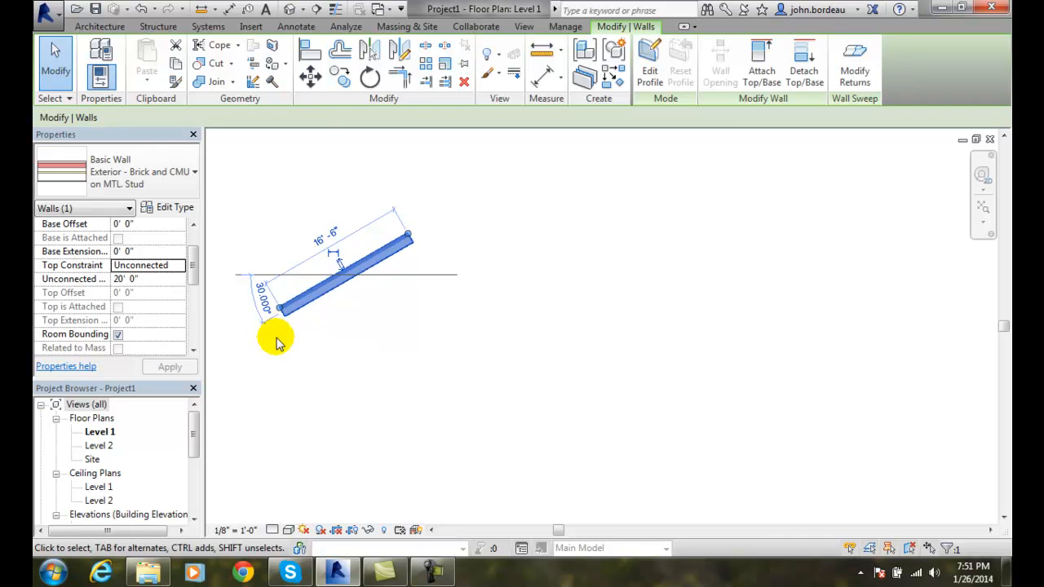
left_click(287, 338)
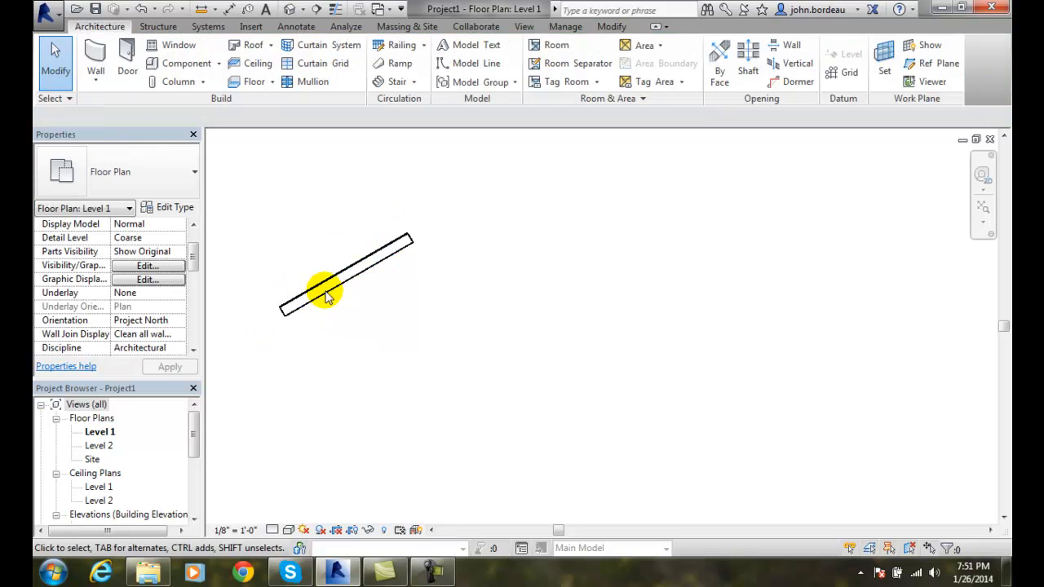
Draw a straight horizontal architectural wall about 20' long to the right of the sloped wall, and end wall placement
left_click(96, 86)
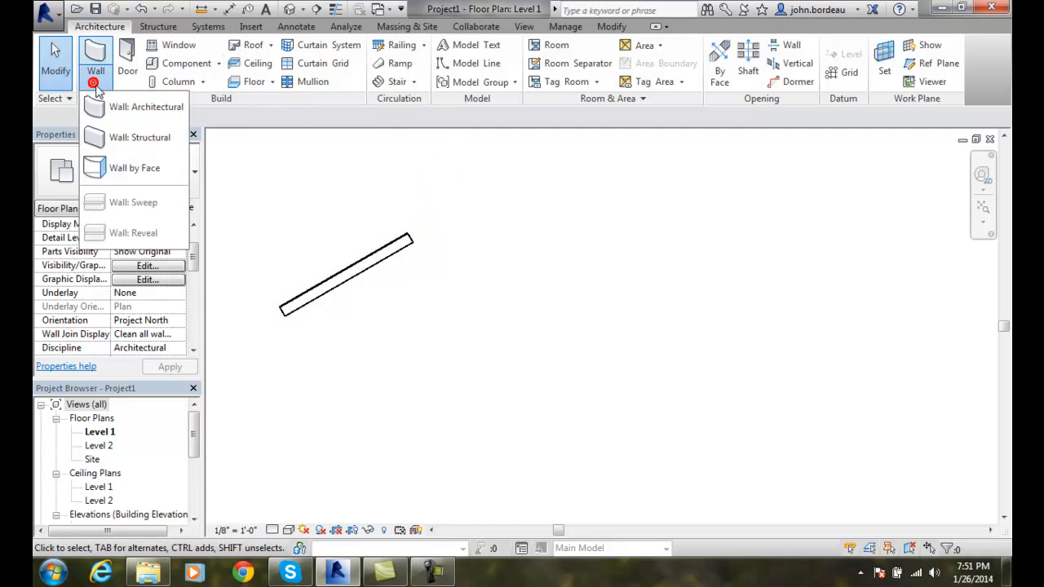
left_click(158, 106)
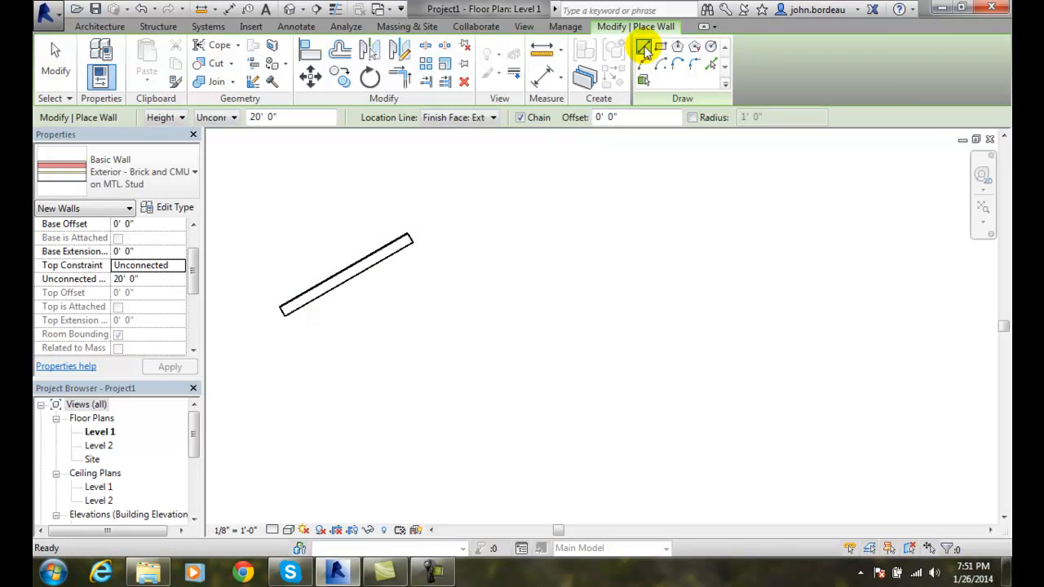
left_click(645, 49)
left_click(508, 234)
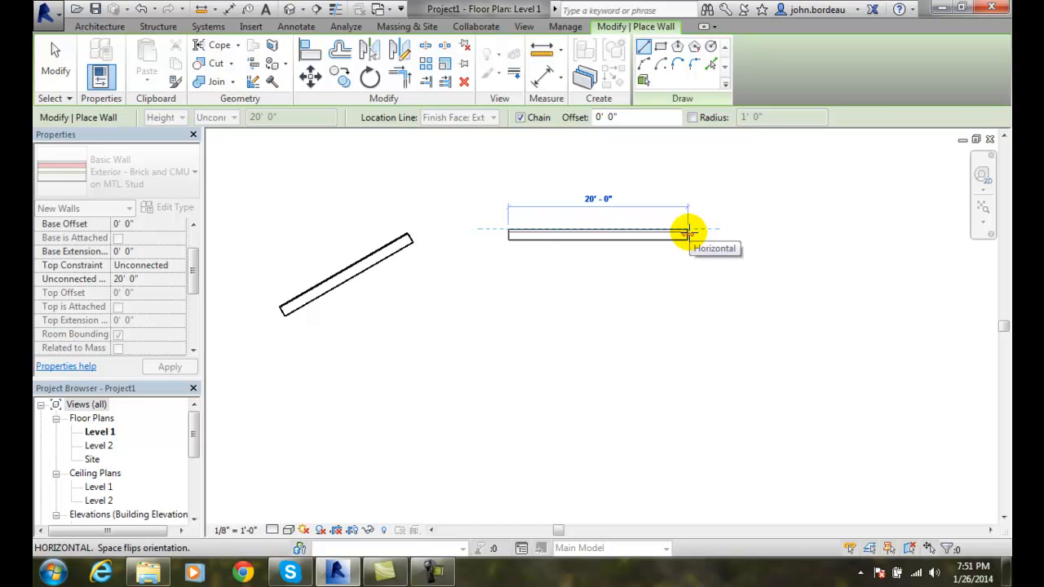
left_click(687, 231)
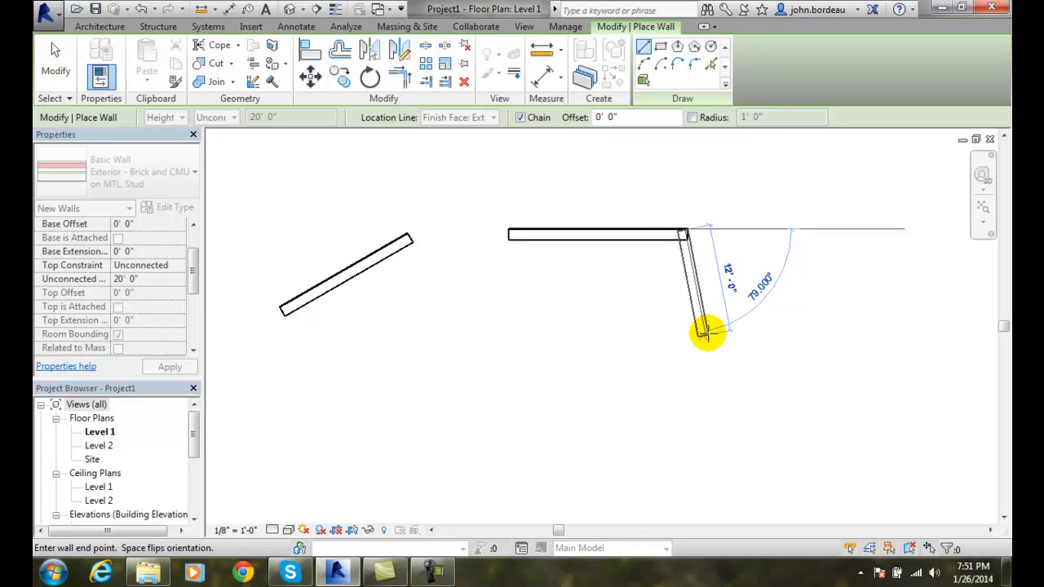
key("Escape")
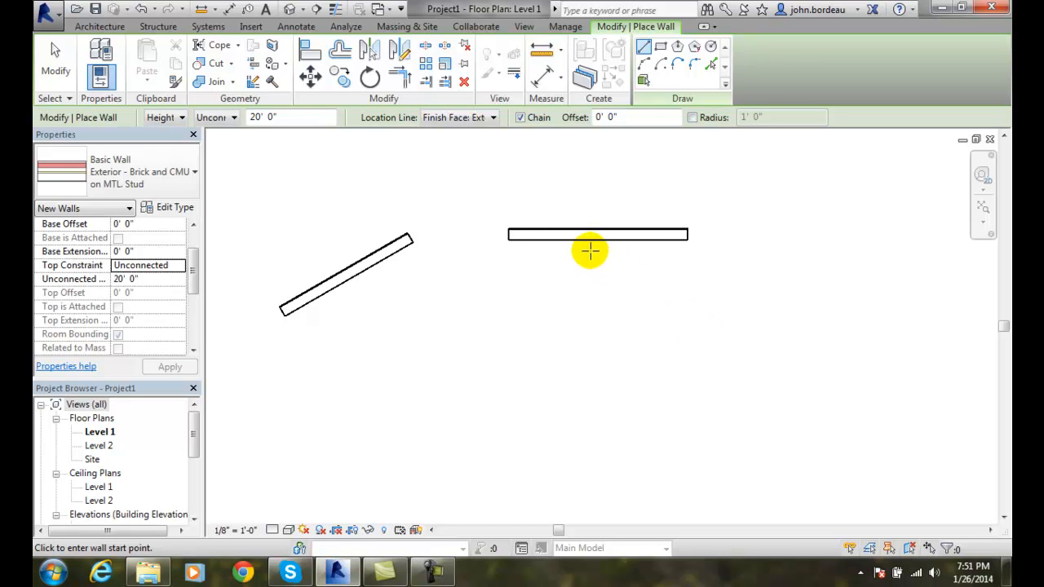
left_click(53, 69)
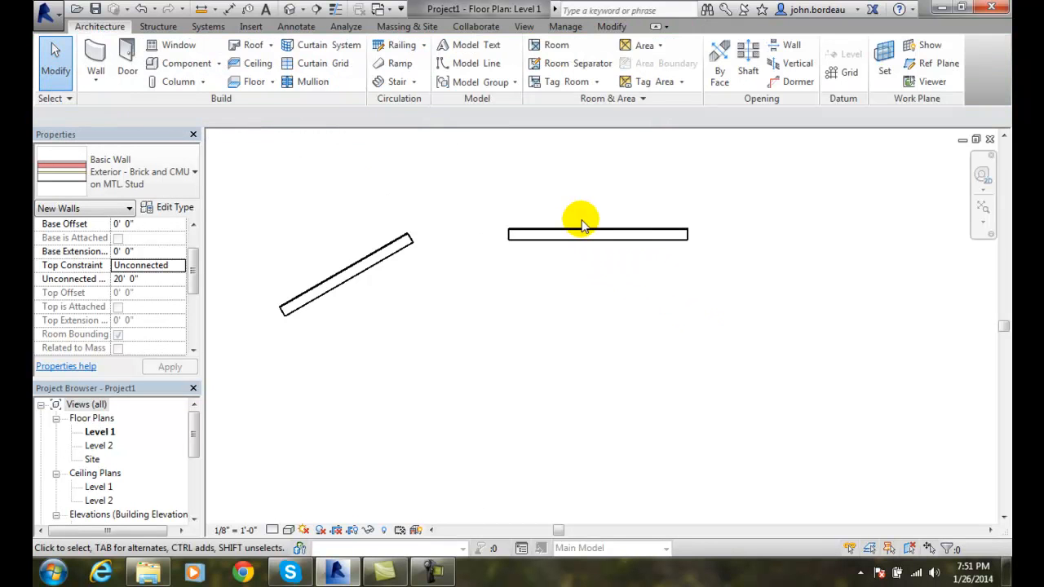
Flip the horizontal wall's orientation, flip it back, and deselect the wall
left_click(586, 234)
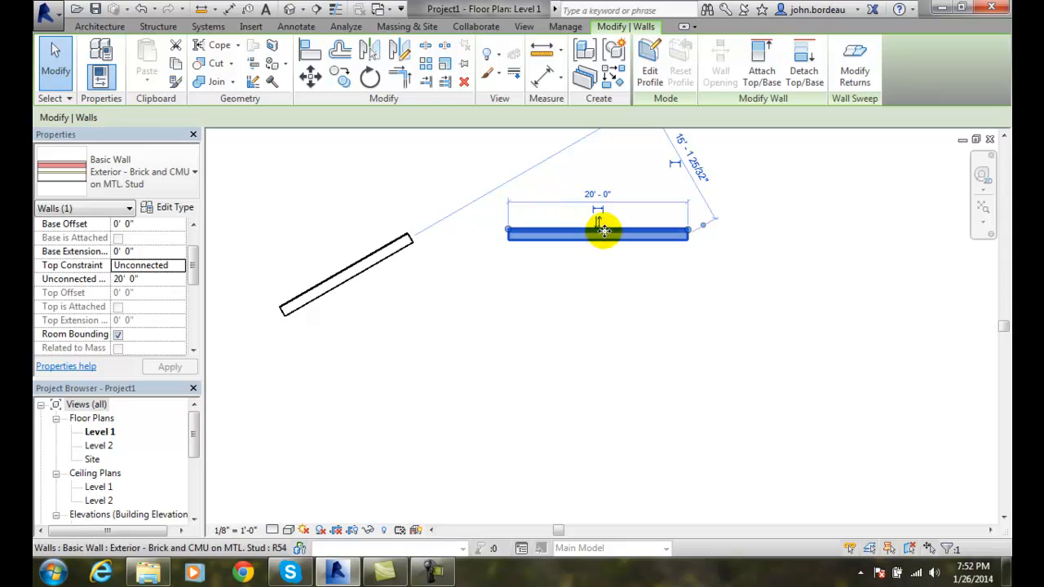
left_click(599, 221)
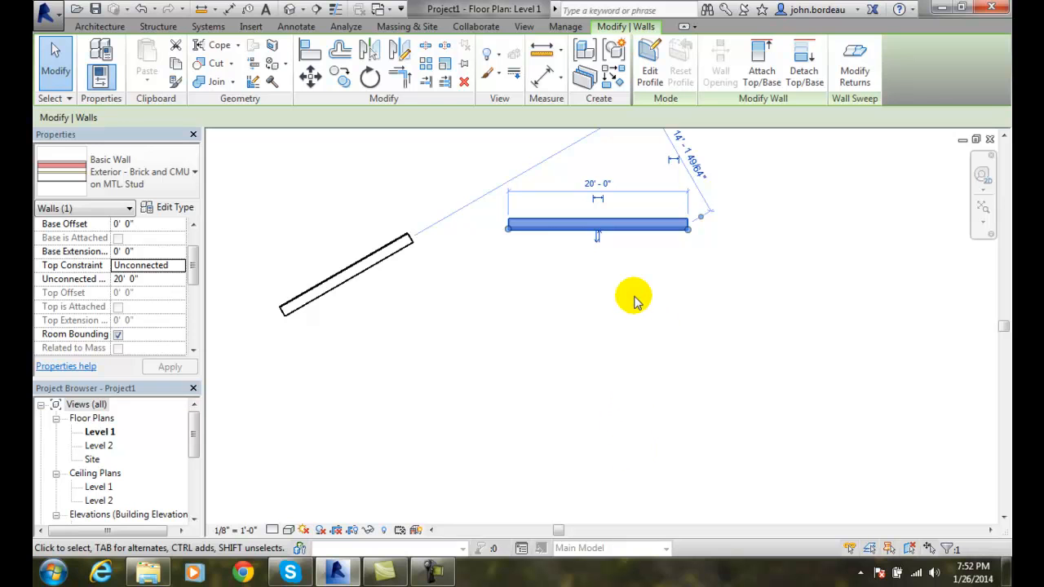
left_click(598, 238)
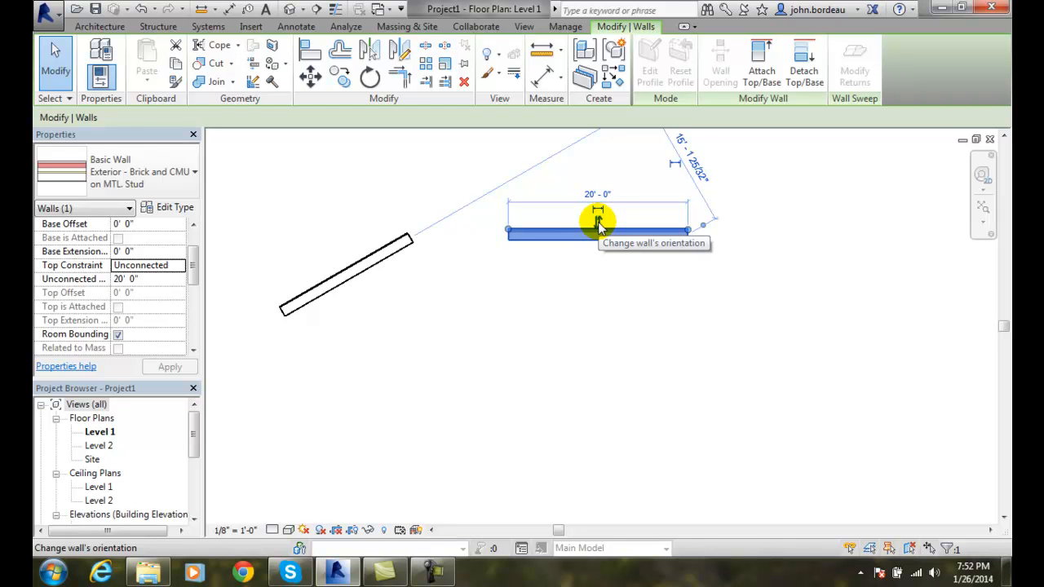
left_click(559, 241)
left_click(399, 273)
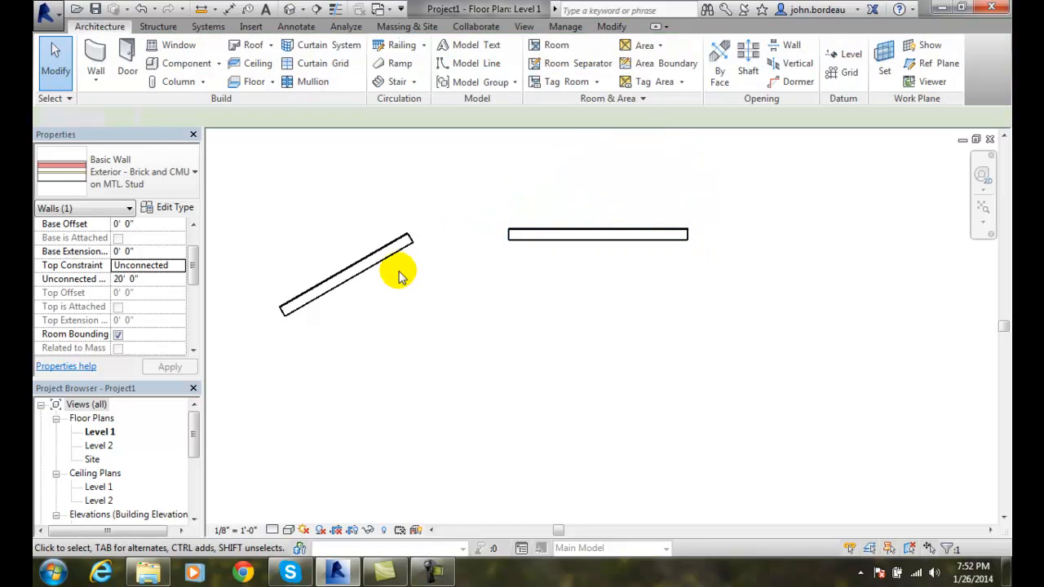
Flip the sloped wall's orientation, flip it back, and deselect the wall
left_click(347, 280)
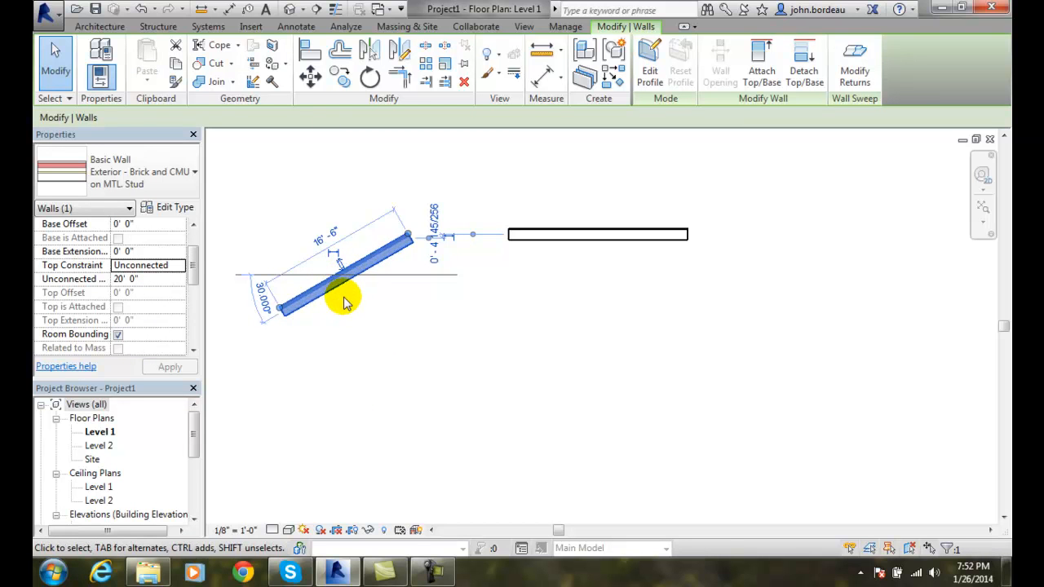
left_click(345, 278)
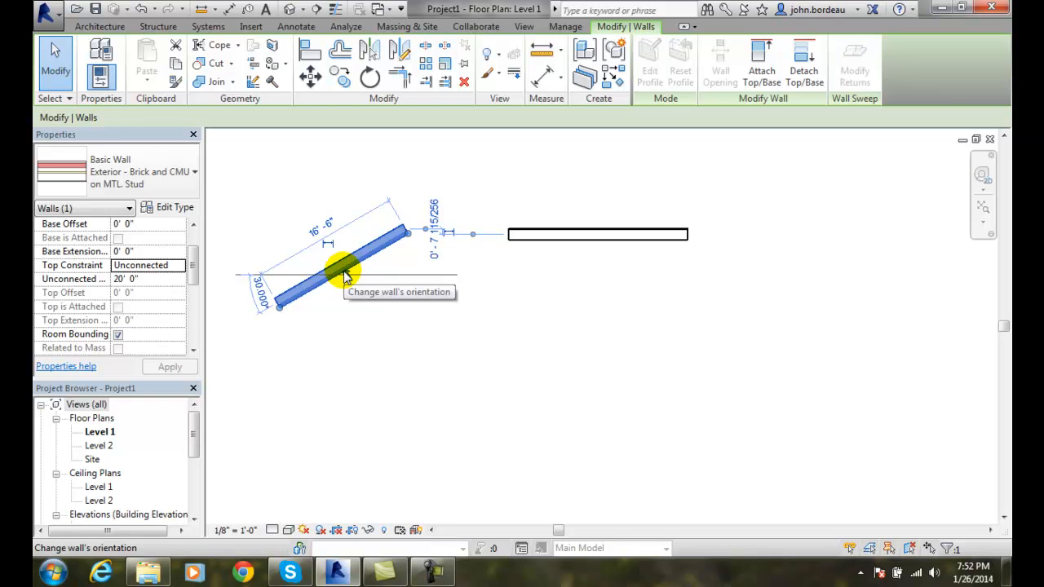
left_click(344, 281)
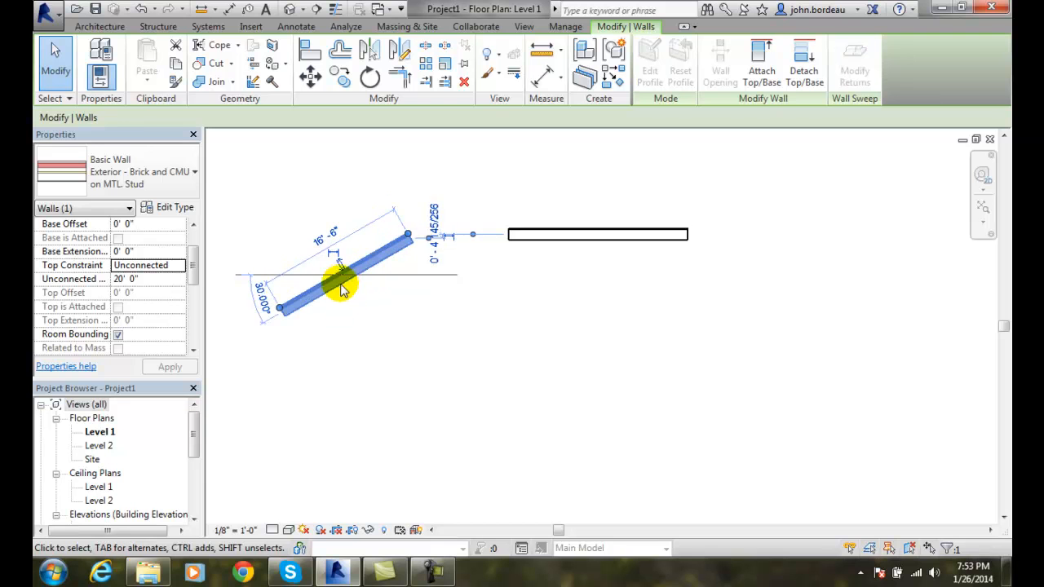
left_click(350, 355)
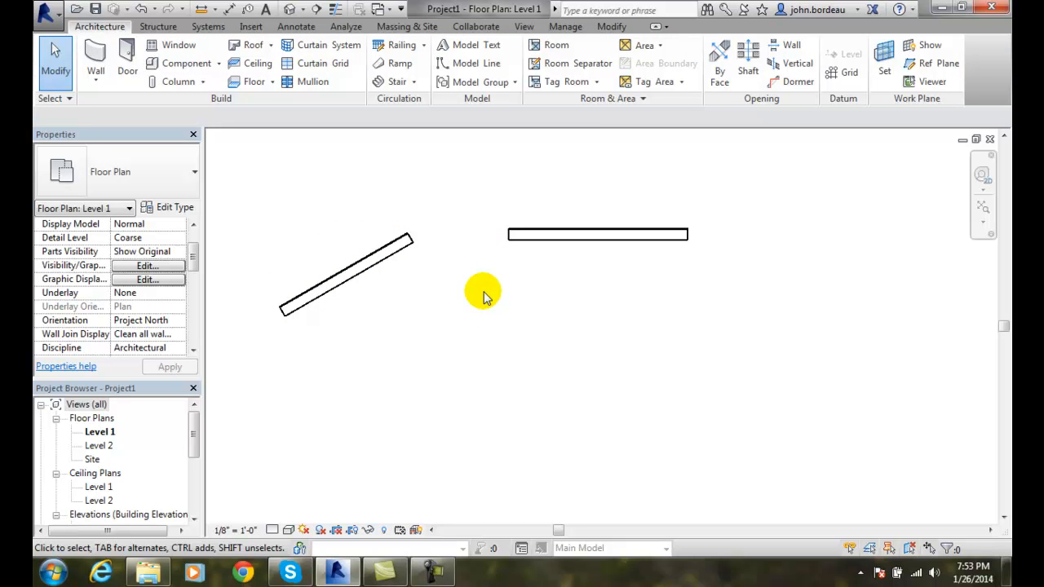
Set the horizontal wall's length to 24'-0" and deselect it
left_click(573, 236)
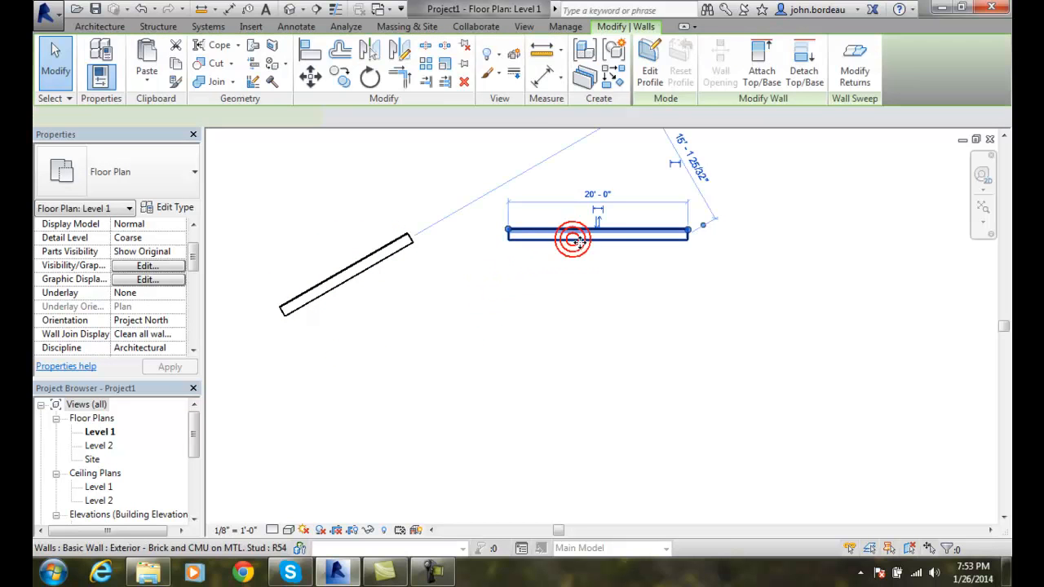
left_click(595, 194)
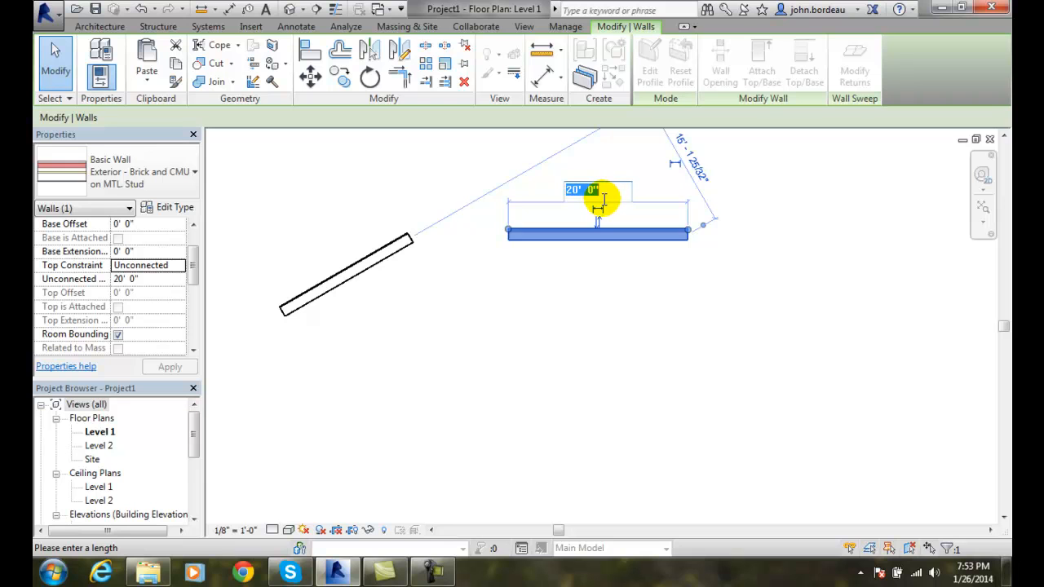
left_click(573, 189)
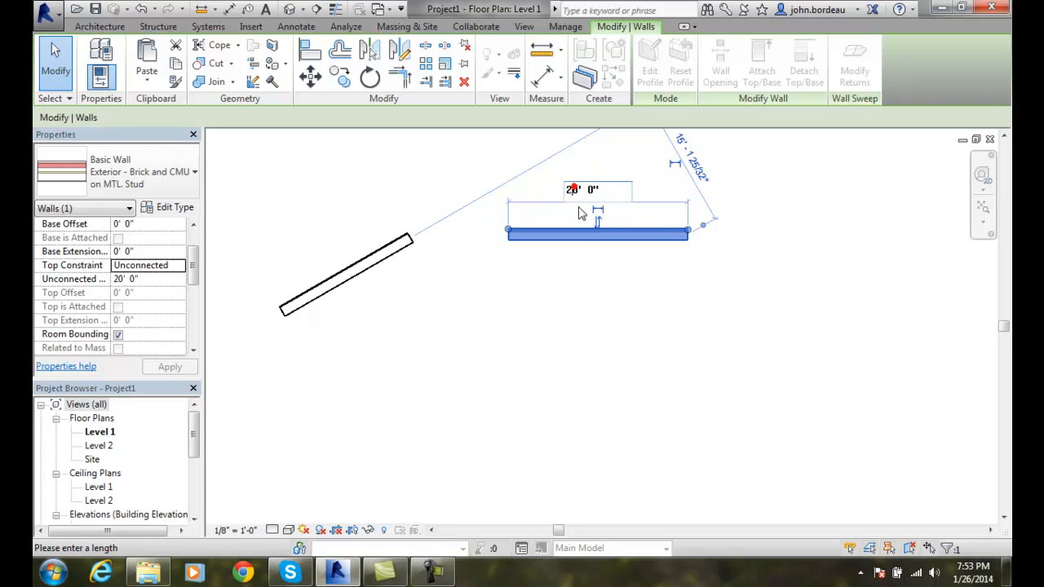
key("BackSpace")
type("4")
key("Return")
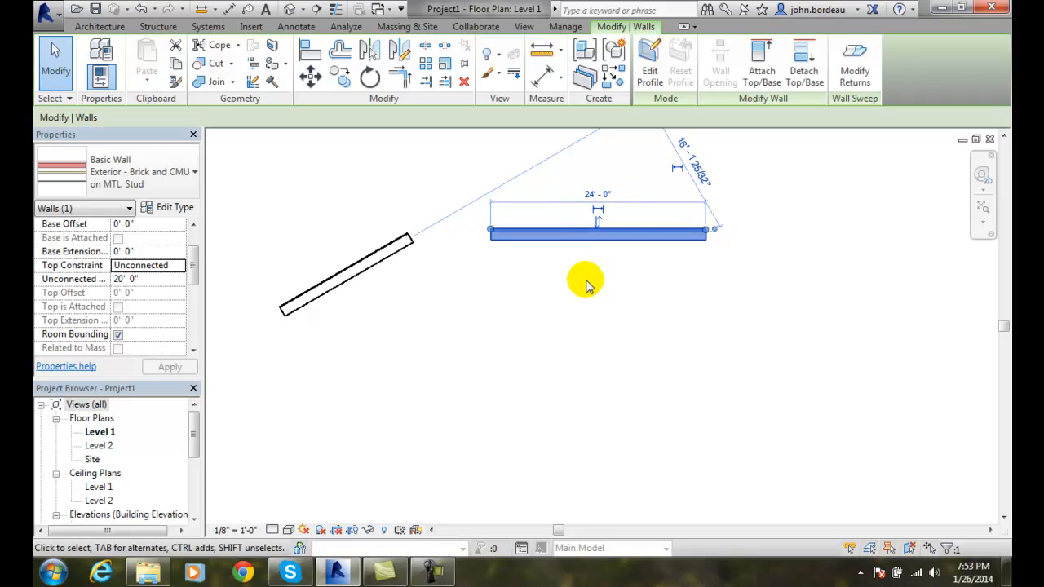
left_click(584, 286)
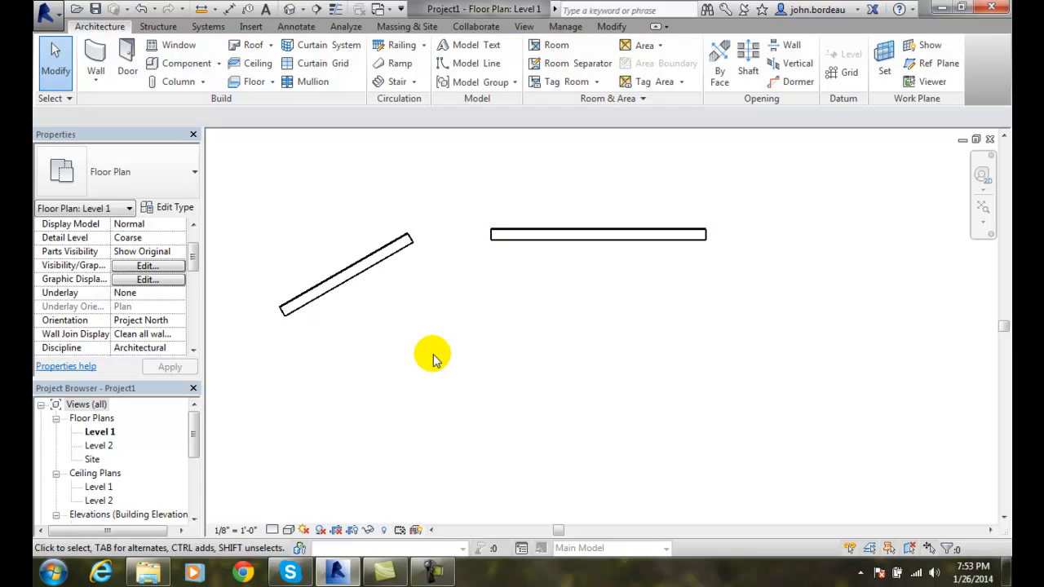
Draw a straight horizontal wall exactly 14'8" long below the two existing walls
left_click(95, 69)
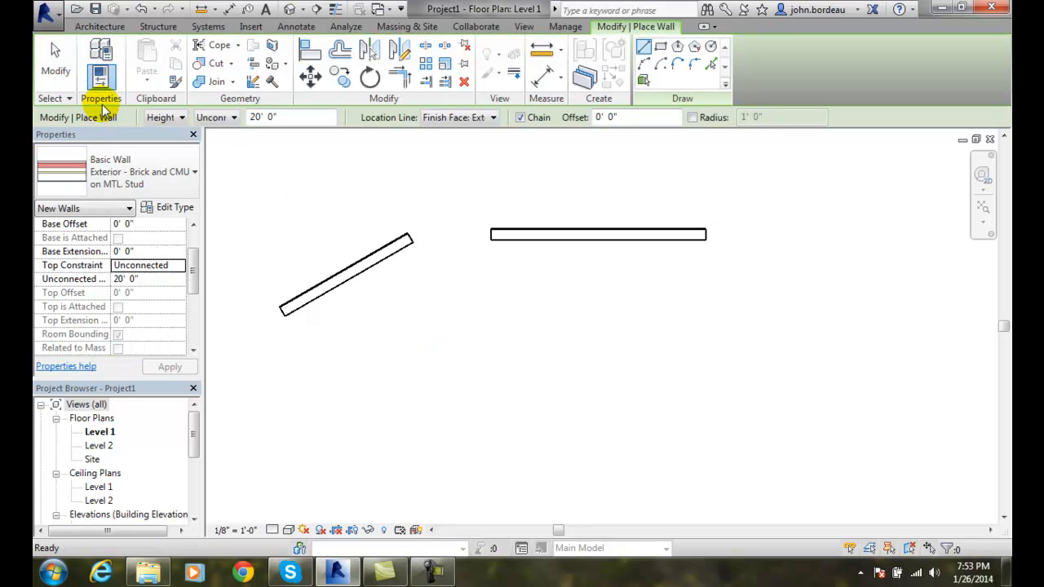
left_click(644, 50)
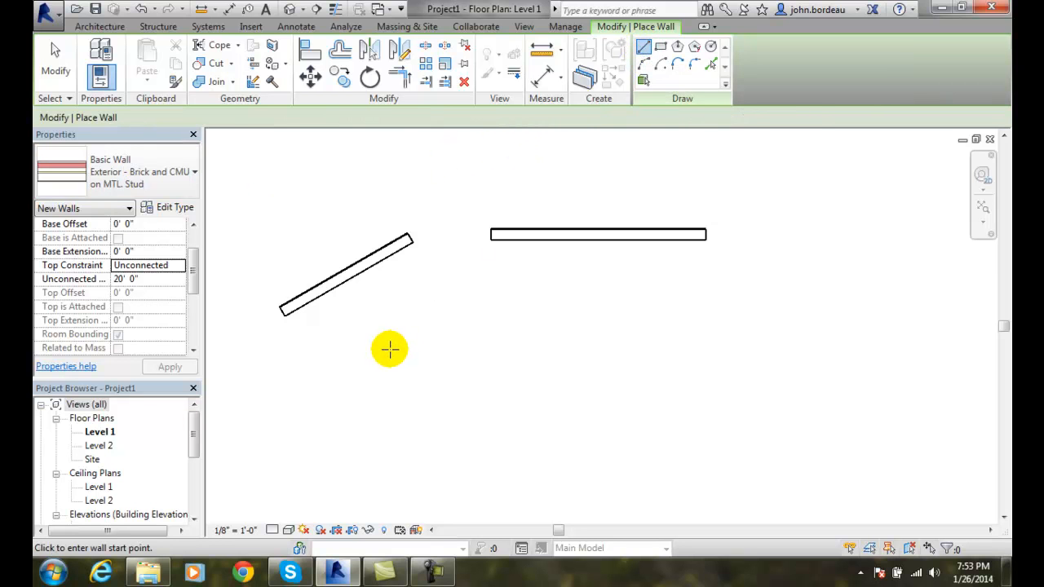
left_click(361, 389)
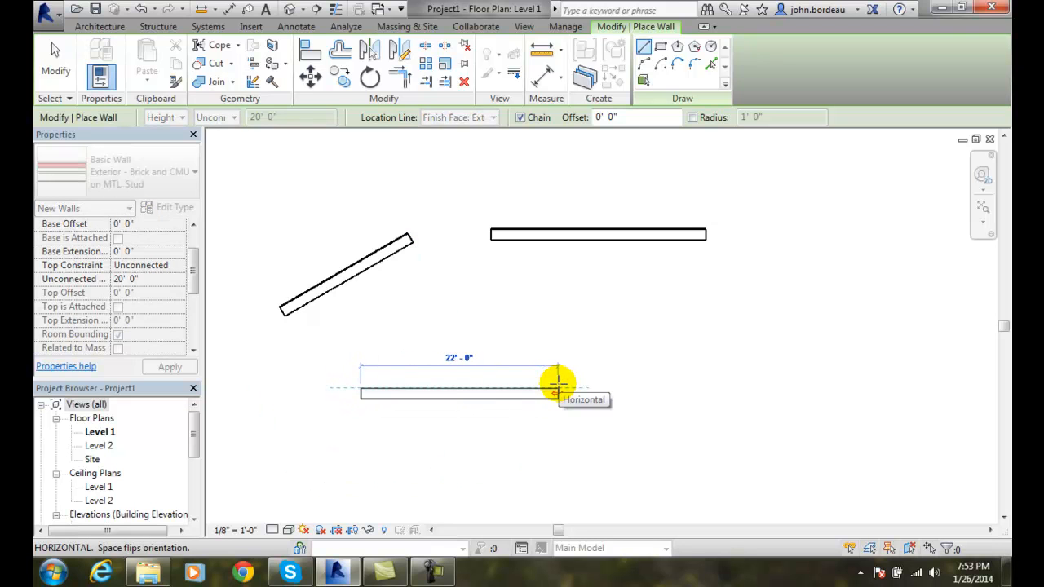
type("14'8\"")
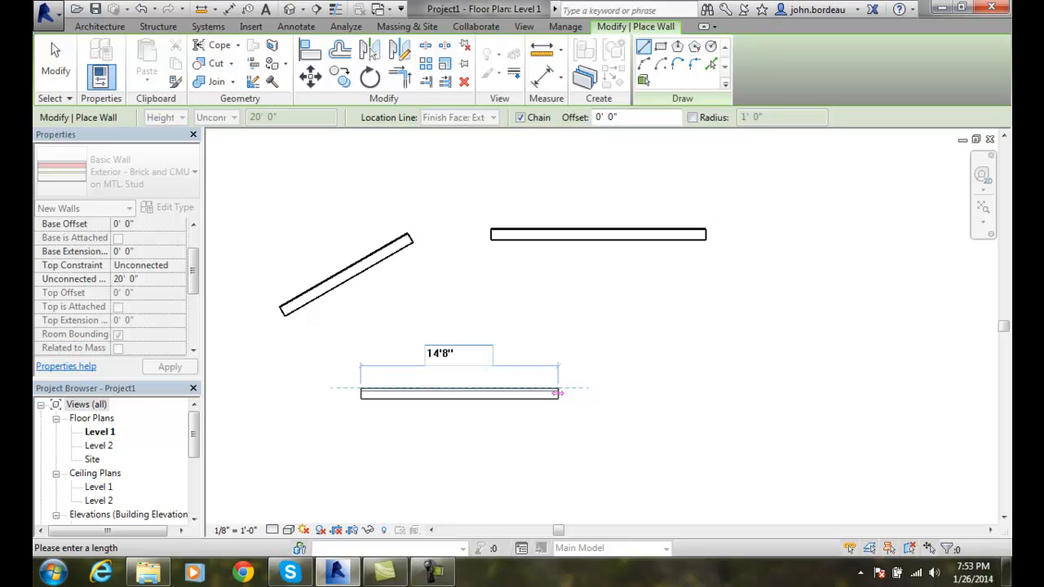
key("Return")
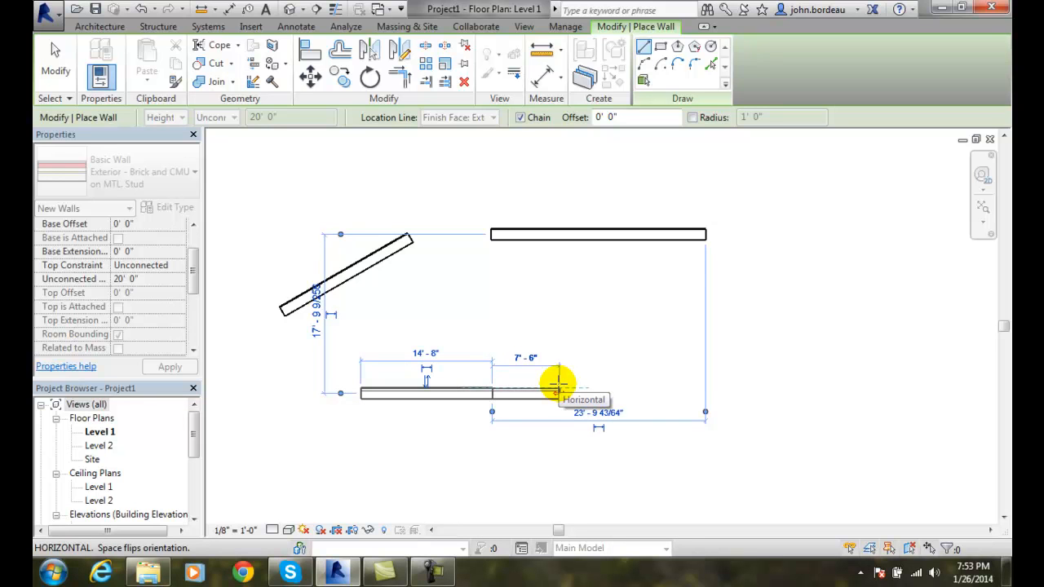
Leave wall placement, select the new lower wall to check its length dimension, and deselect it
key("Escape")
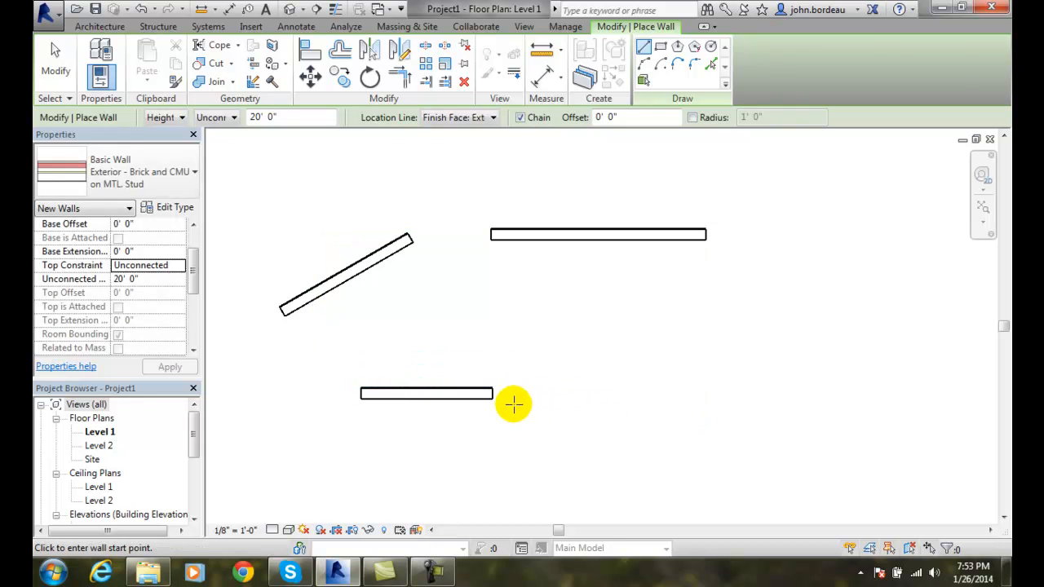
key("Escape")
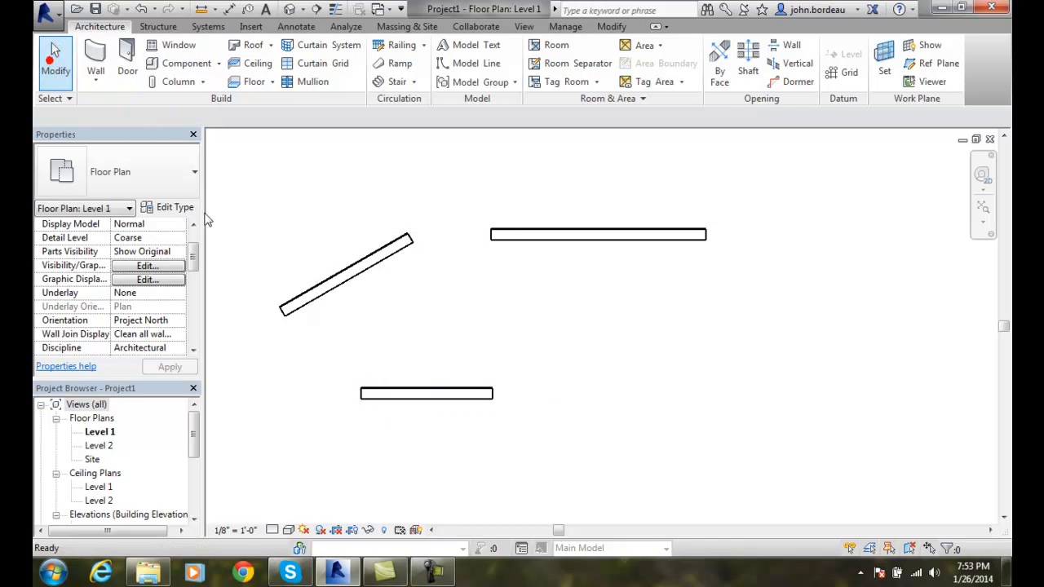
left_click(384, 395)
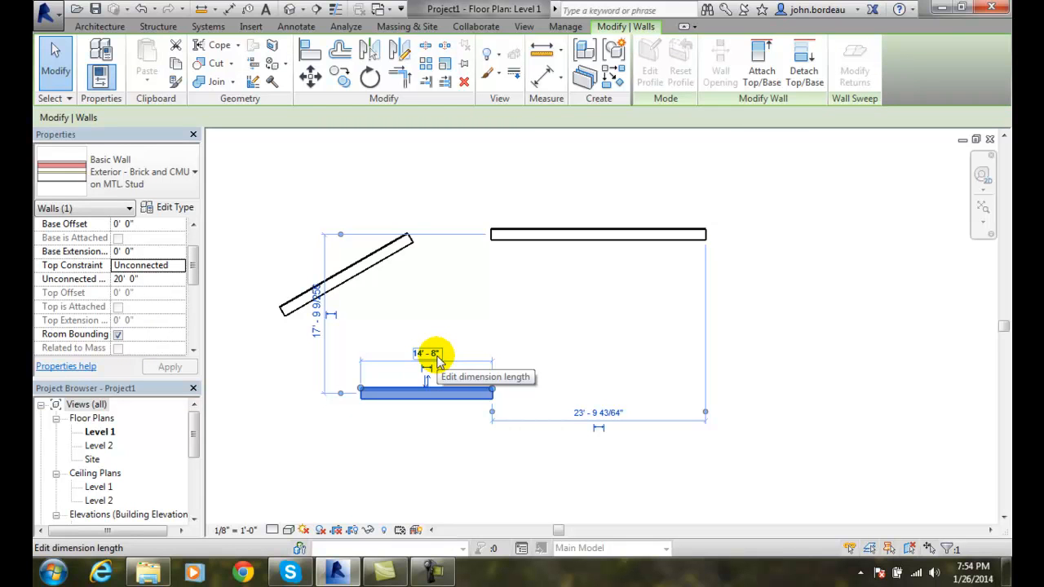
scroll(681, 383, "down", 1)
left_click(680, 382)
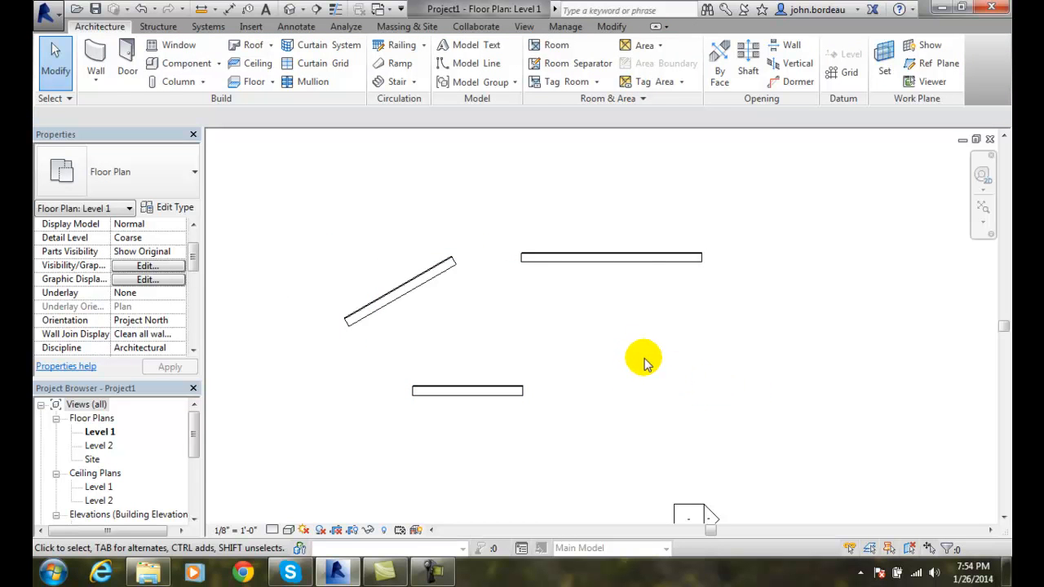
Draw a closed rectangular room of four chained walls below the upper horizontal wall, about 10'-0" deep, and end wall placement
left_click(100, 58)
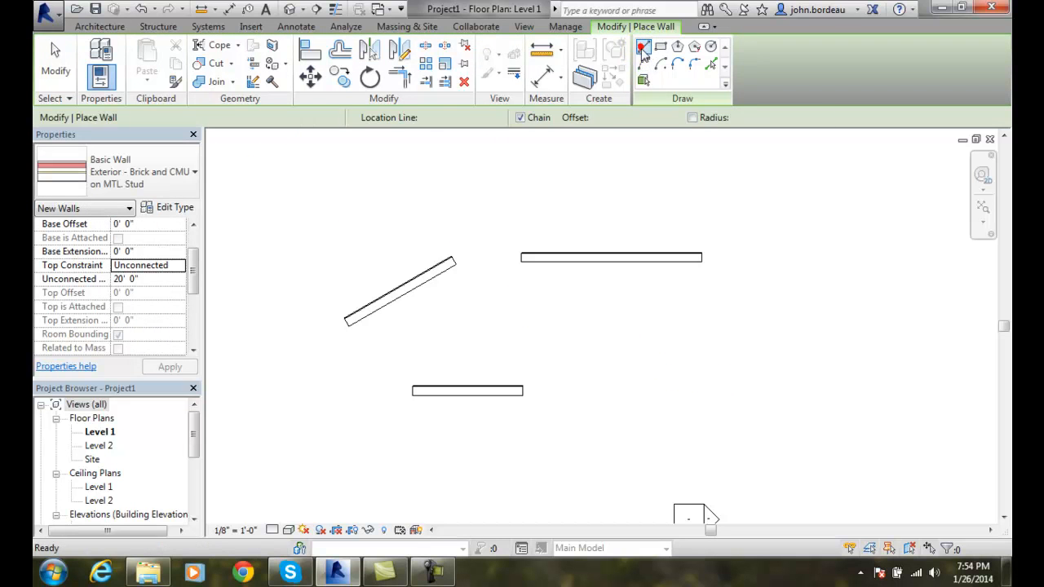
left_click(635, 353)
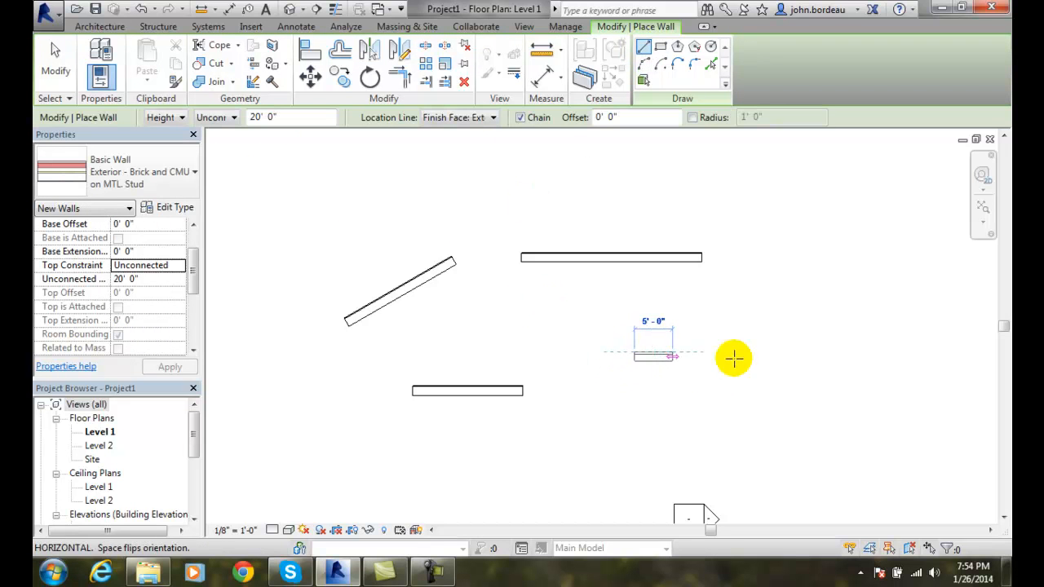
left_click(785, 352)
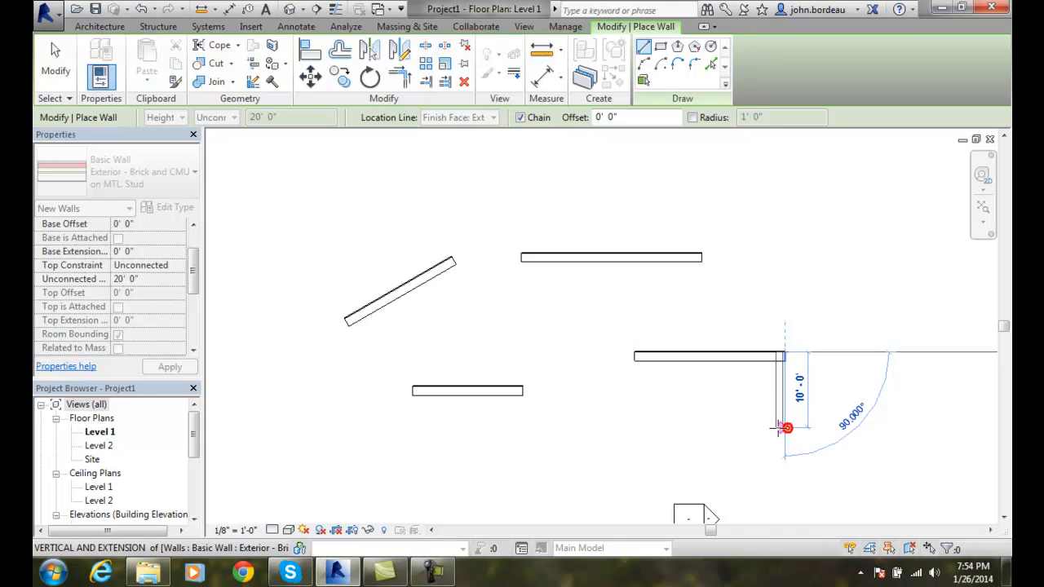
left_click(782, 425)
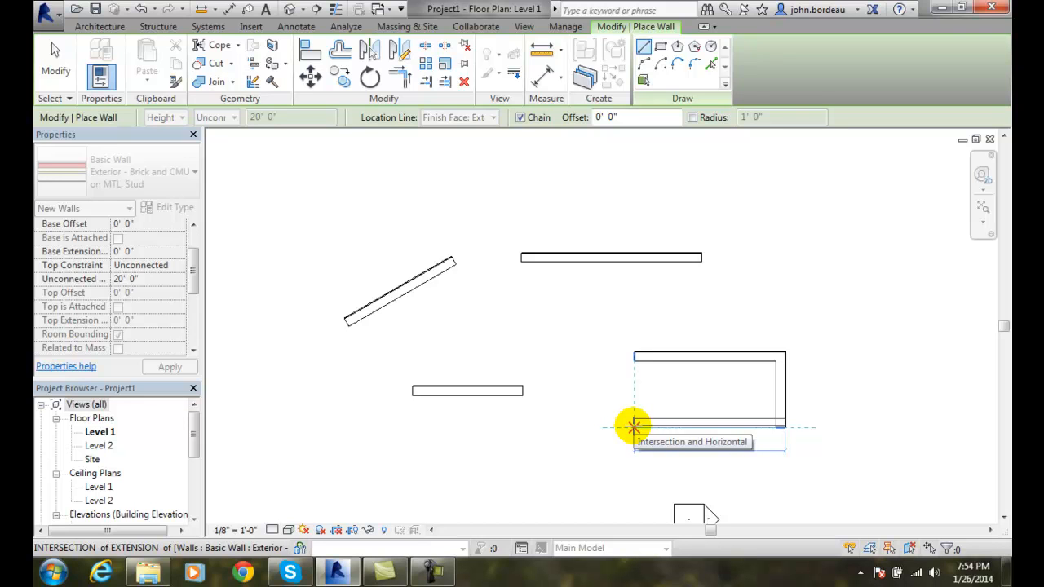
left_click(635, 426)
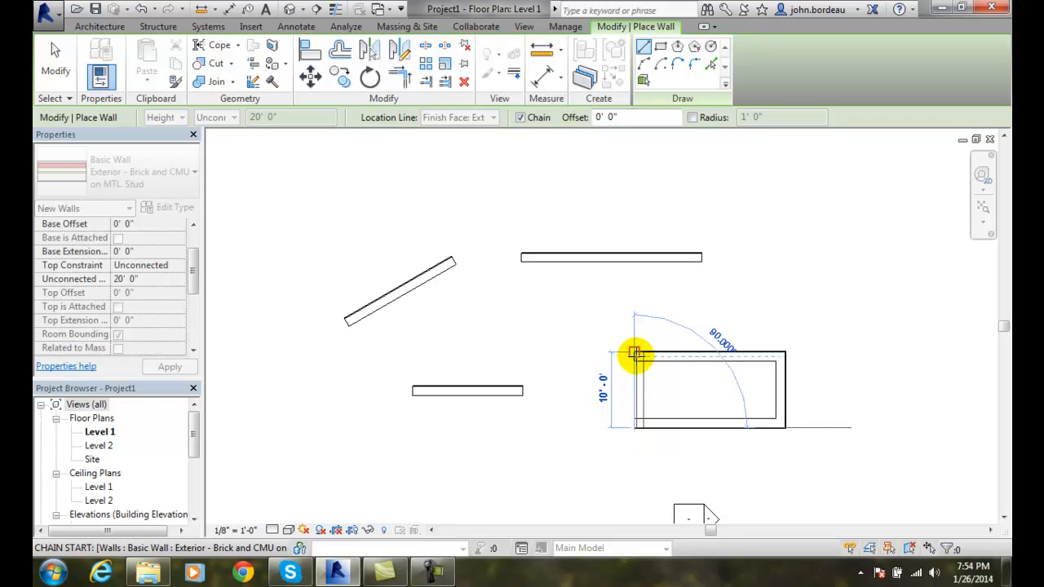
left_click(635, 353)
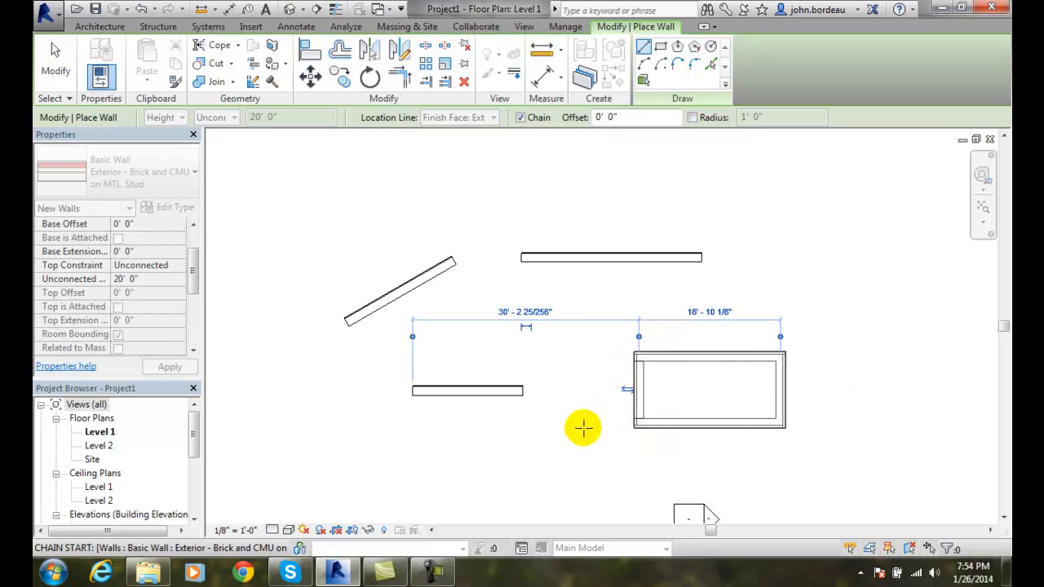
key("Escape")
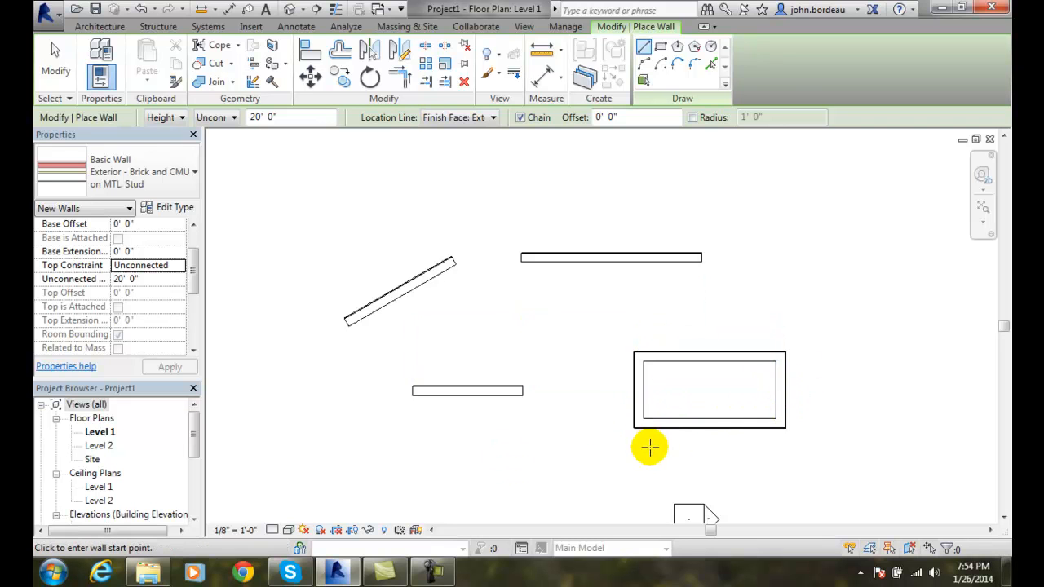
left_click(56, 65)
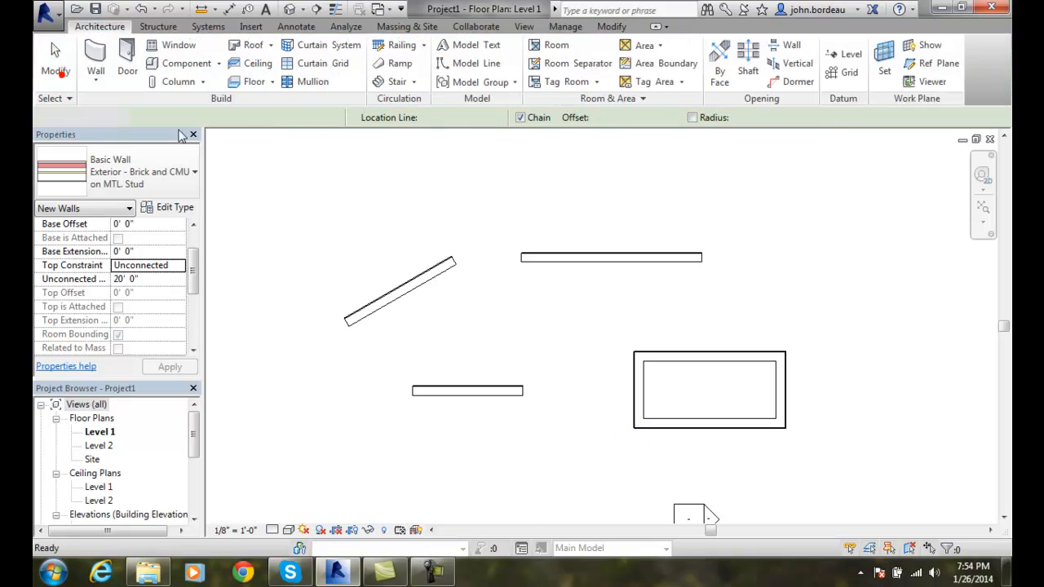
Flip the orientation of the rectangular room's upper wall, flip it back, and deselect the wall
left_click(709, 363)
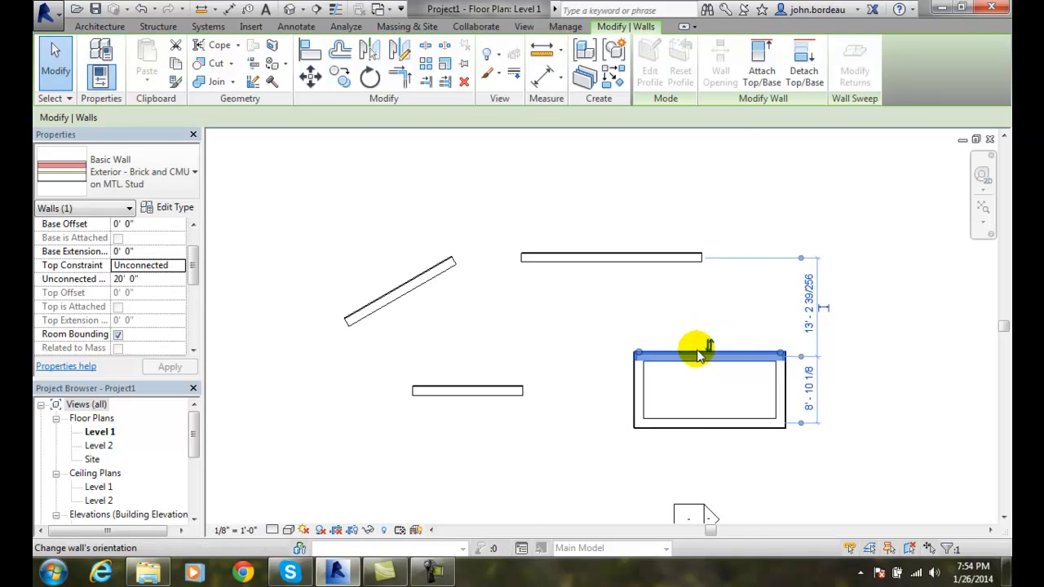
scroll(700, 361, "up", 5)
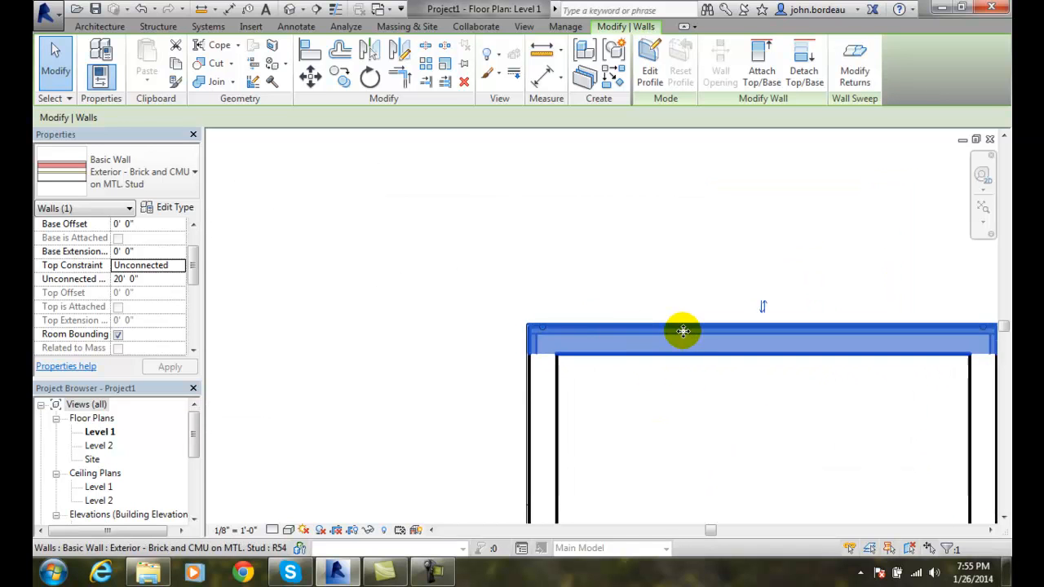
scroll(683, 328, "up", 3)
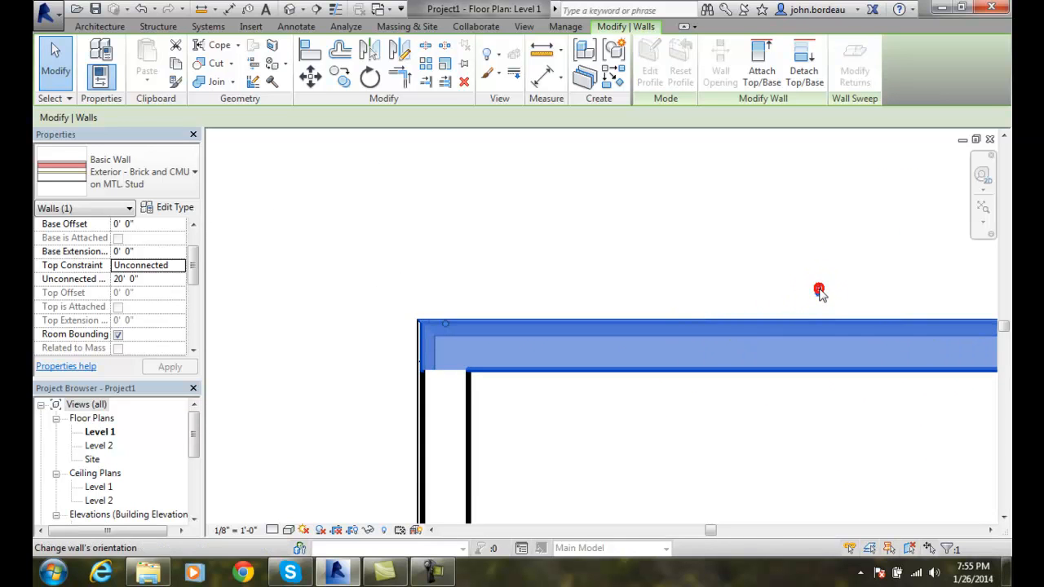
left_click(819, 290)
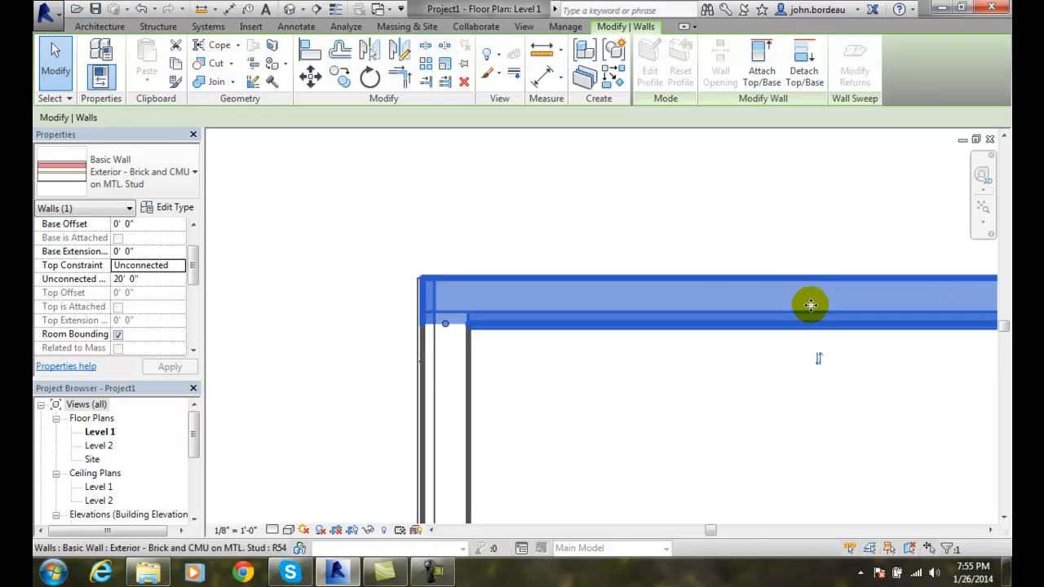
left_click(819, 361)
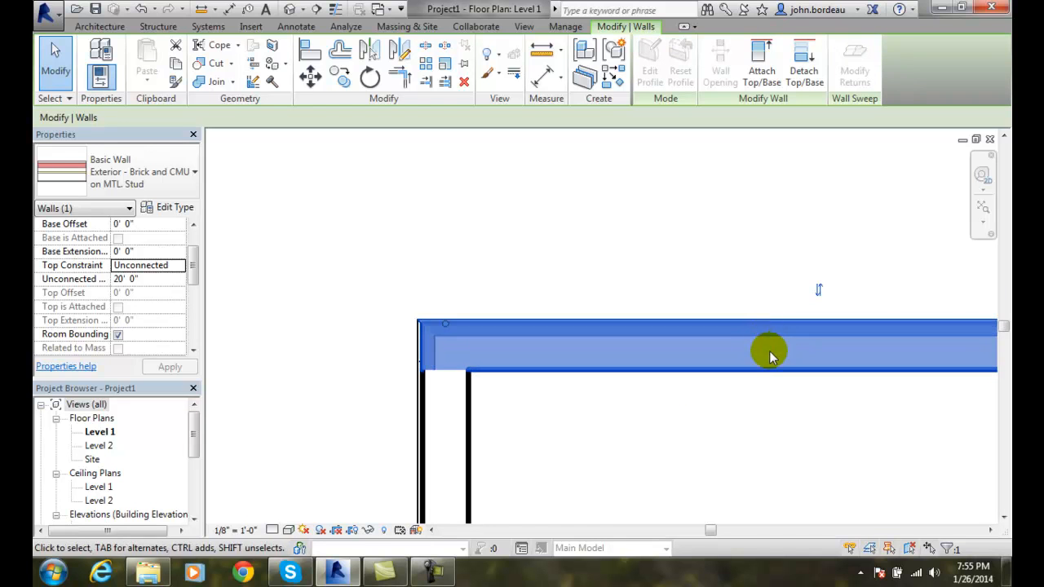
scroll(764, 363, "down", 5)
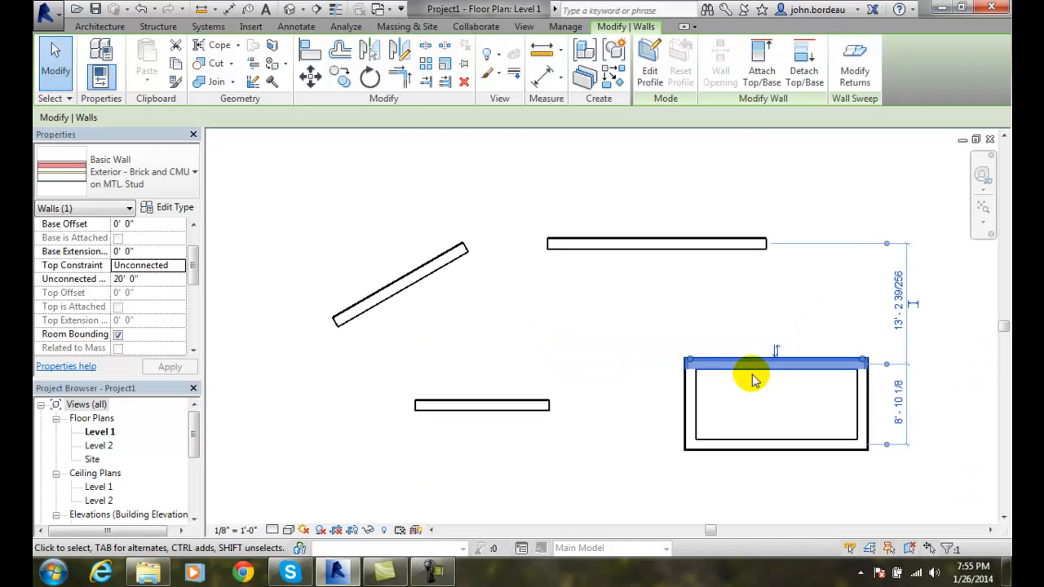
left_click(748, 376)
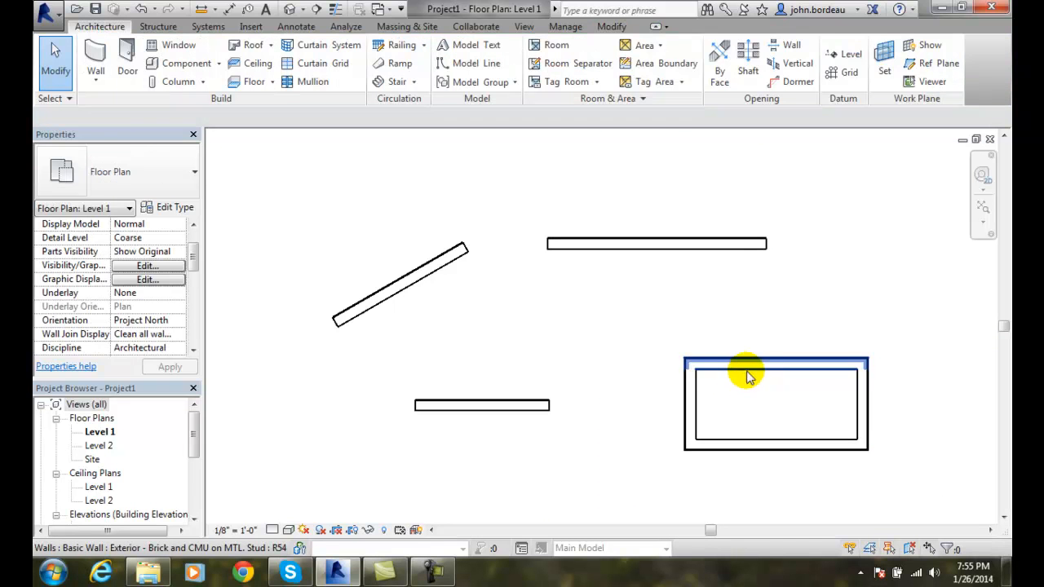
Stretch the upper end of the room's right-hand wall straight up to a length of 19'-0" and deselect it
left_click(865, 371)
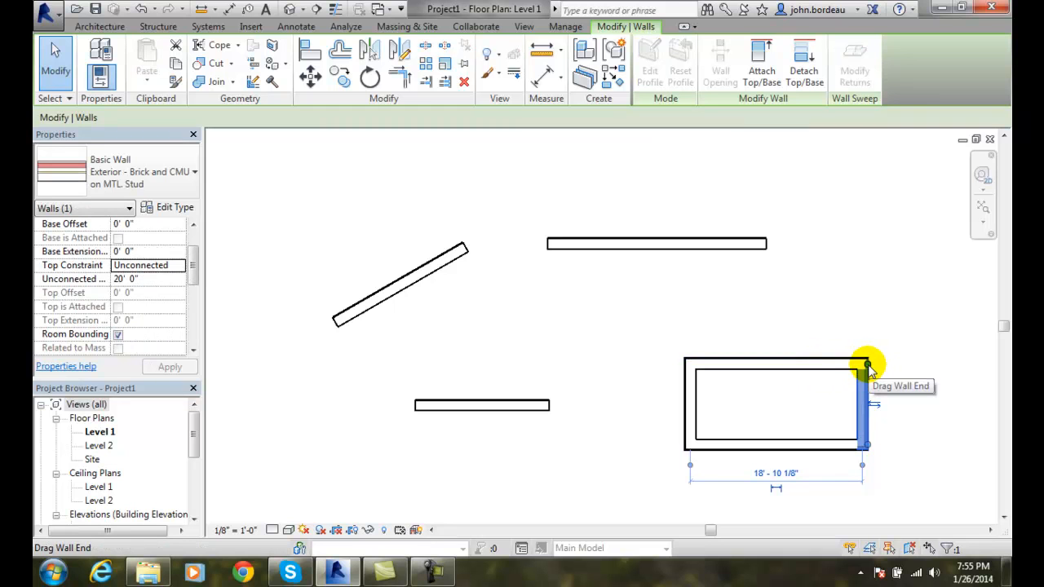
left_click_drag(867, 365, 888, 363)
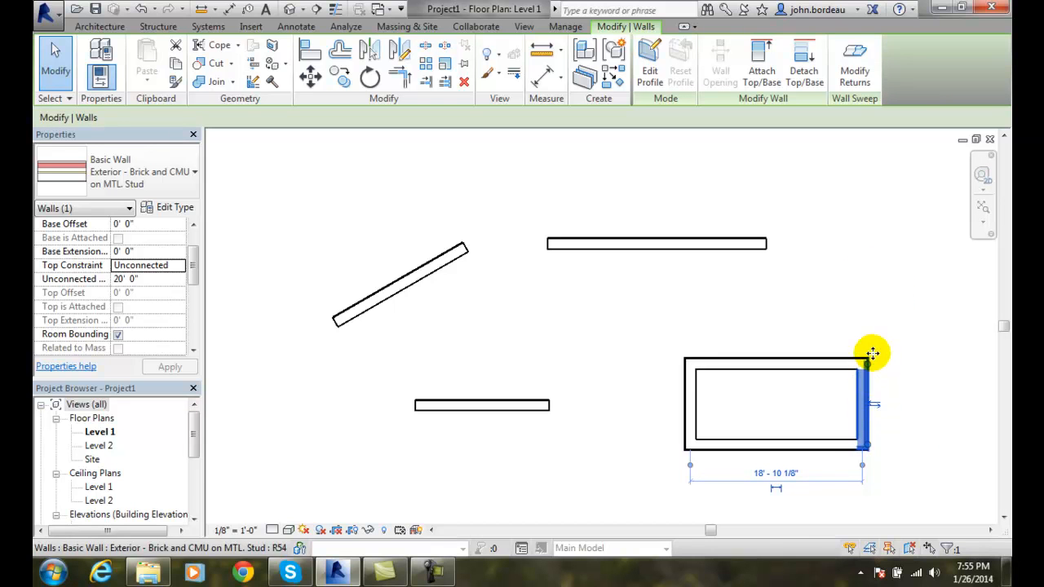
left_click_drag(868, 366, 869, 272)
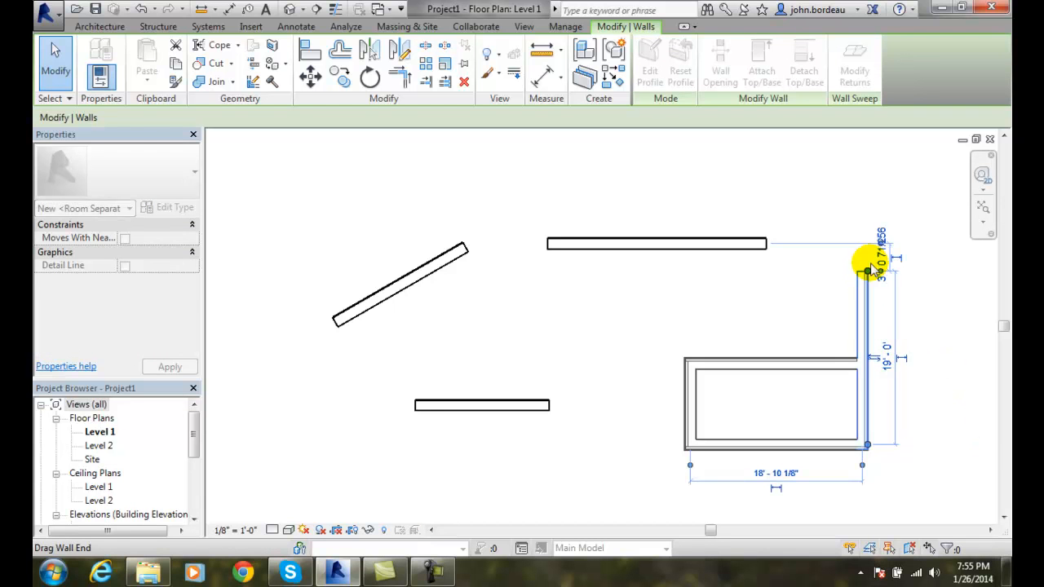
left_click(804, 397)
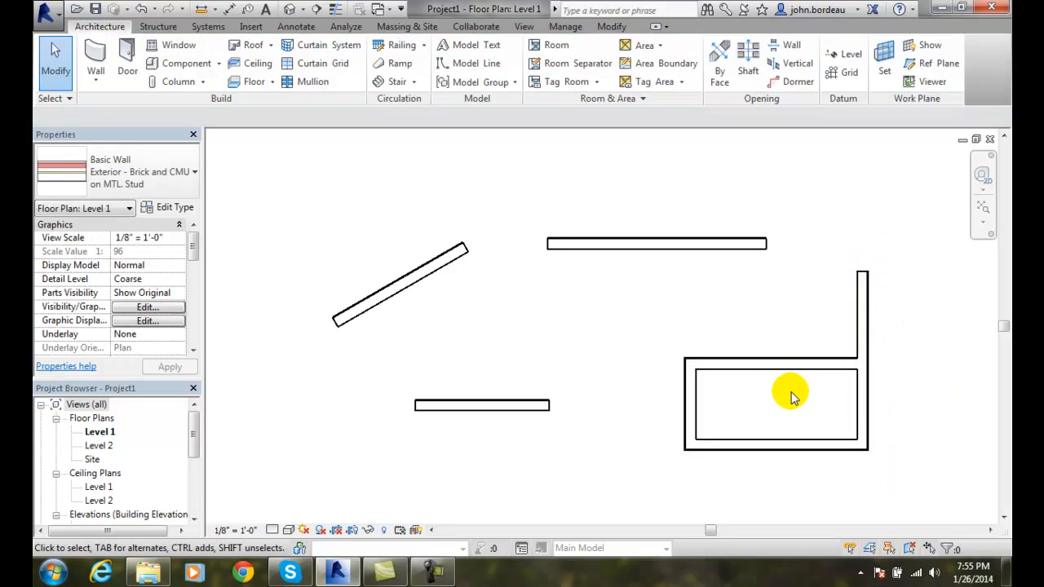
Lengthen the lower freestanding horizontal wall by stretching its right end toward the room, and deselect it
left_click(534, 406)
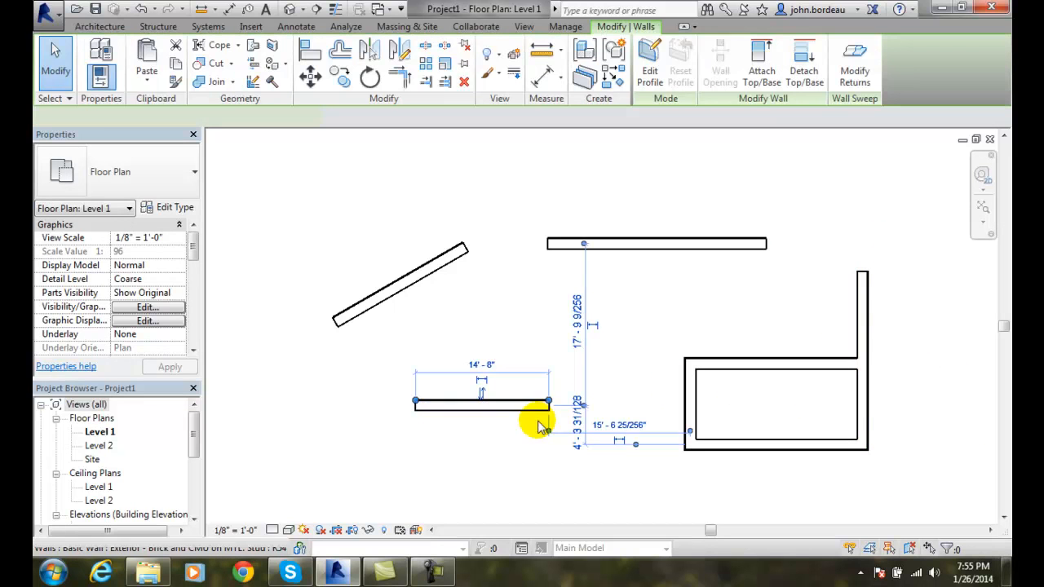
left_click_drag(549, 404, 604, 400)
left_click(499, 473)
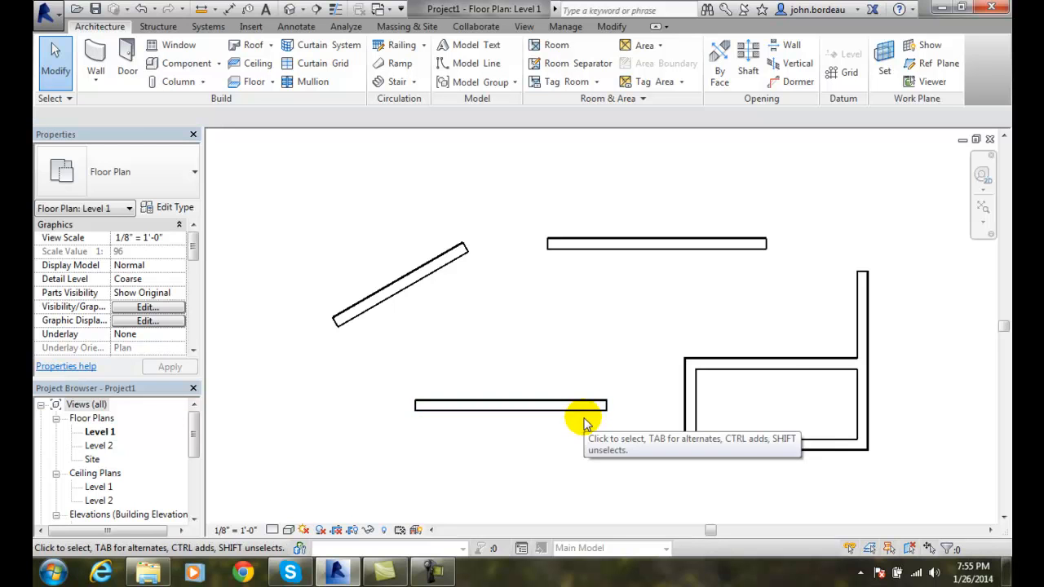
left_click(92, 53)
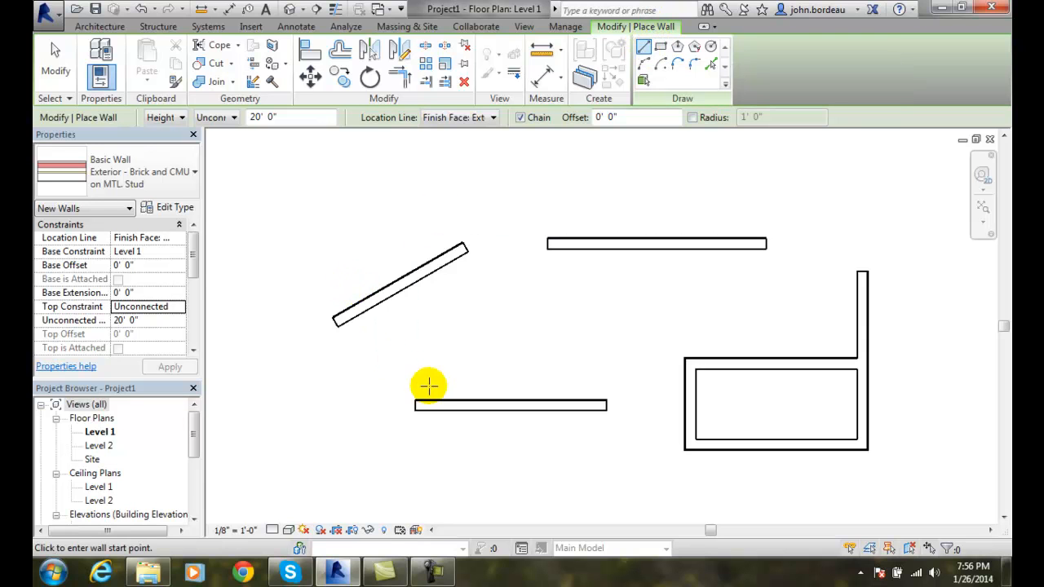
left_click(276, 189)
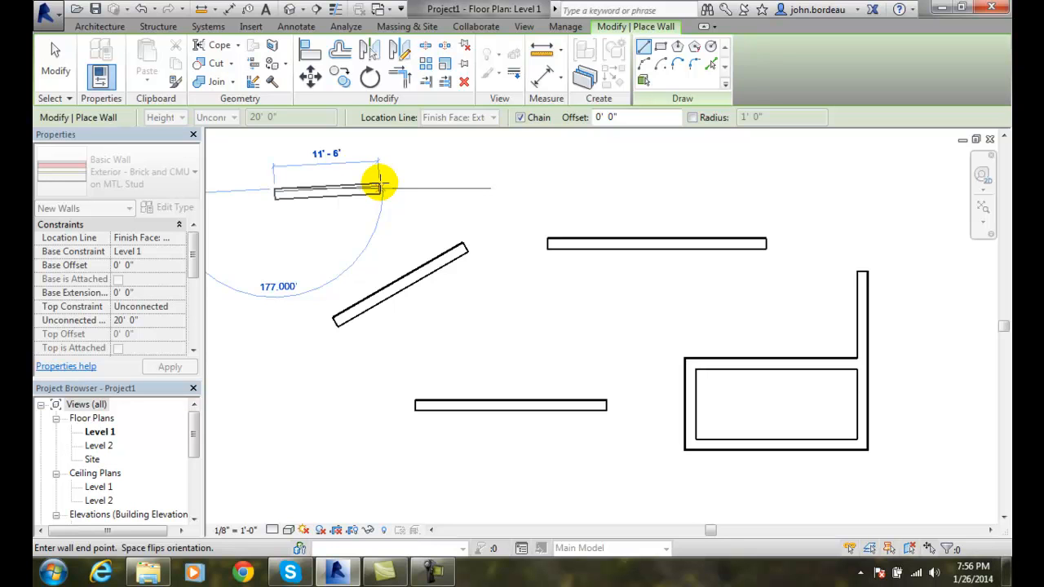
key("Escape")
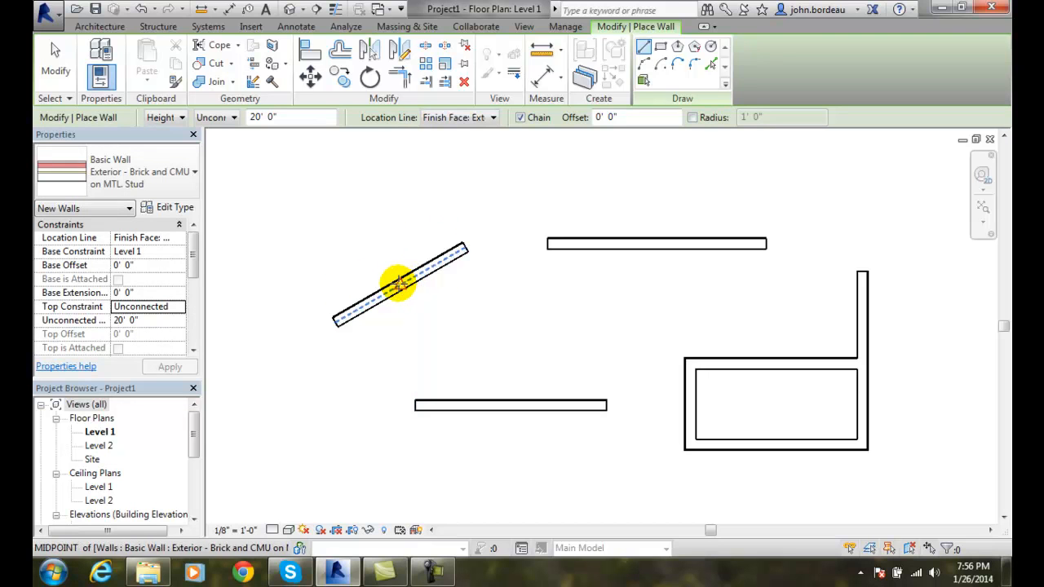
left_click(51, 69)
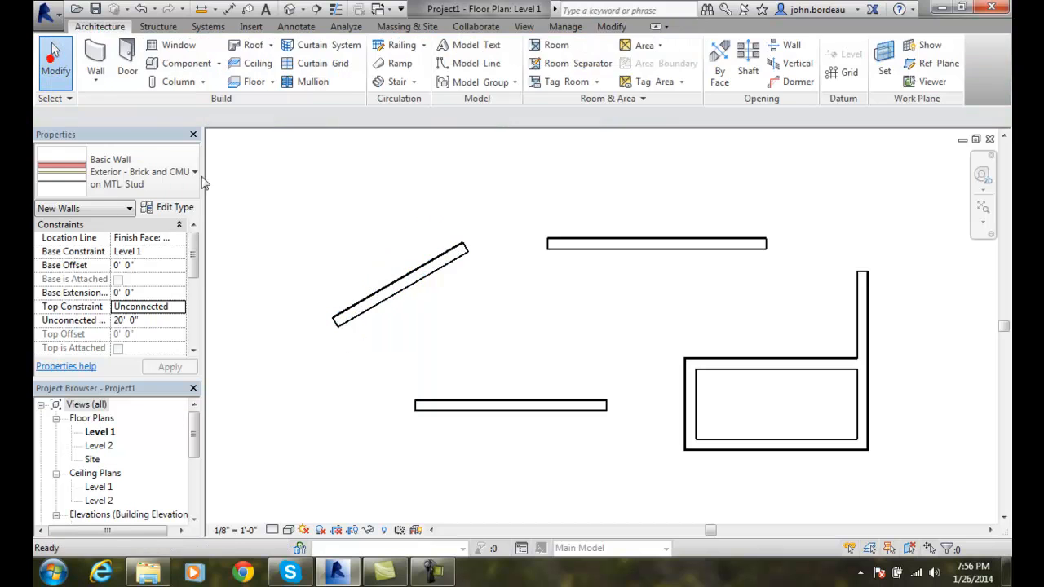
Select the sloped wall
left_click(394, 307)
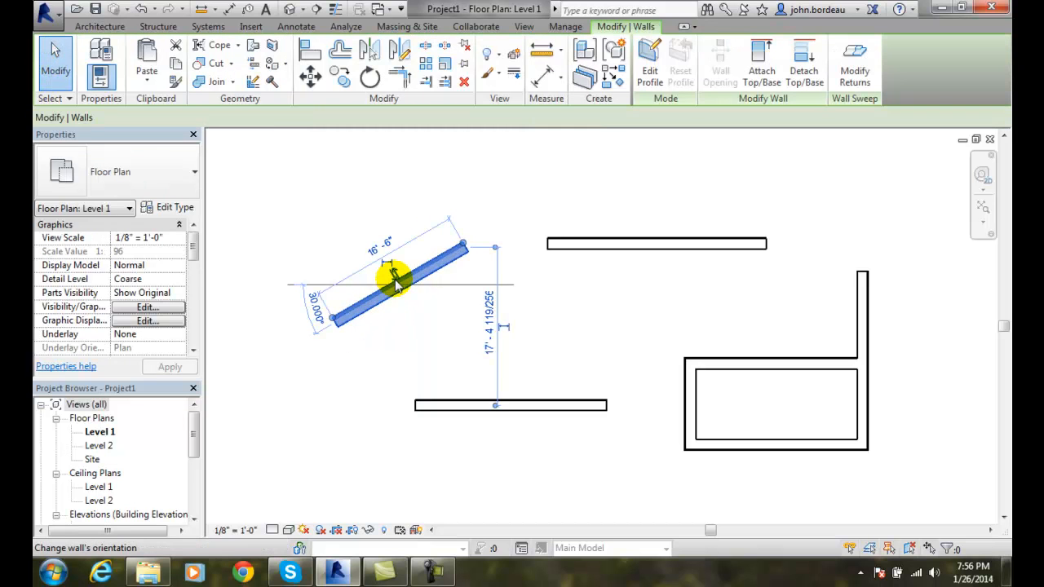